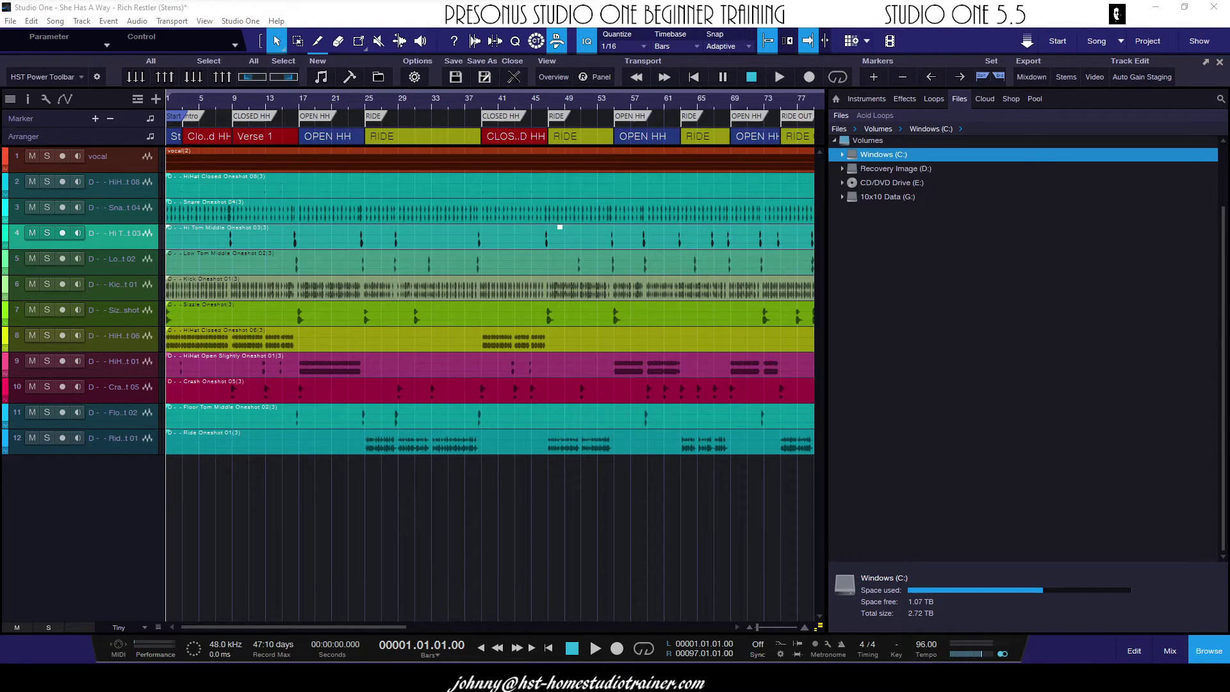
- Open File Explorer and go to the Dropbox folder
key(super+e)
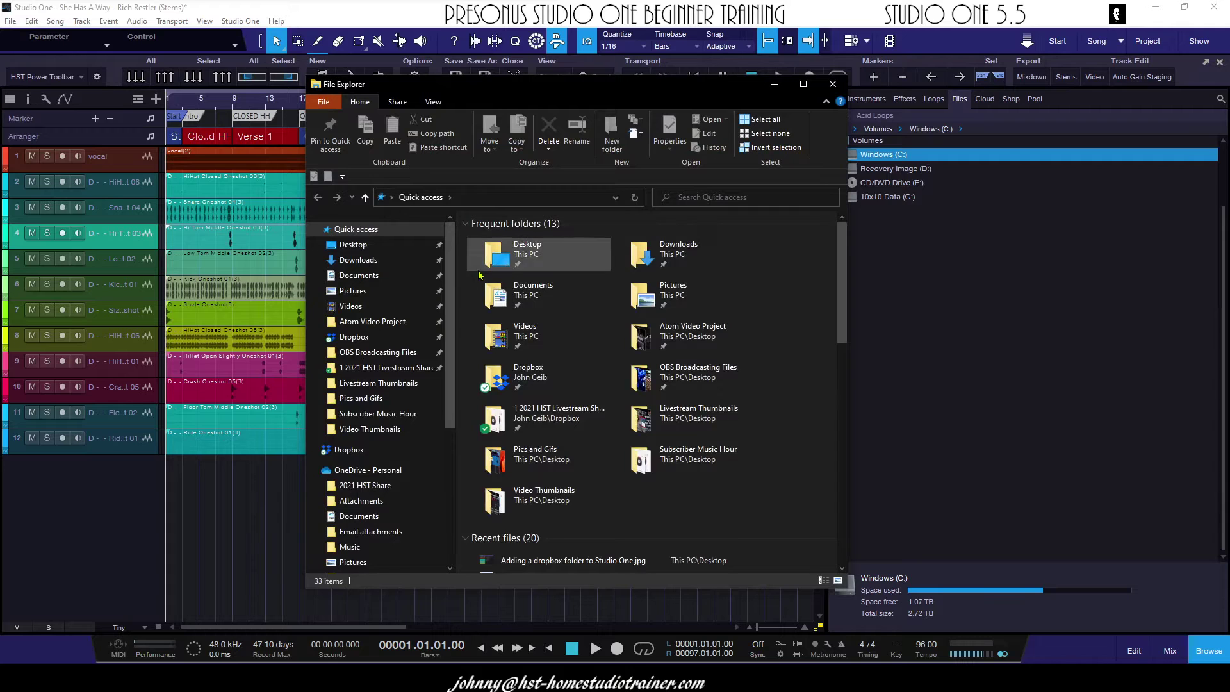
scroll(441, 265, down, 2)
scroll(397, 244, up, 2)
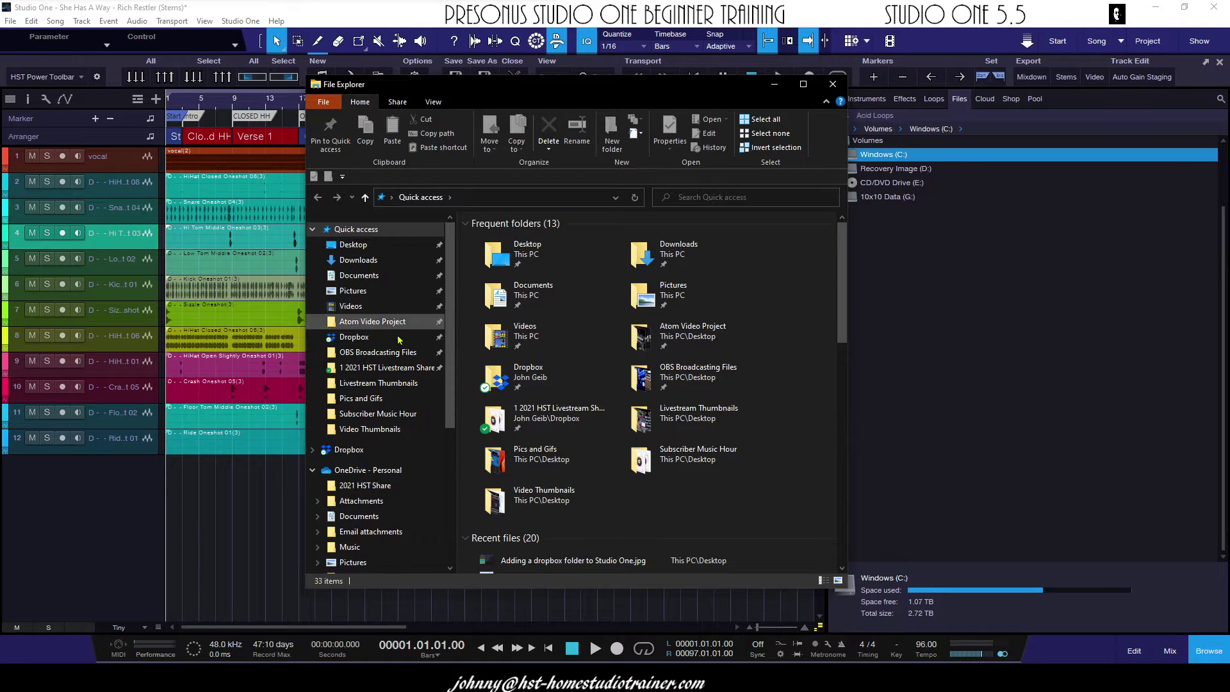
scroll(384, 320, down, 2)
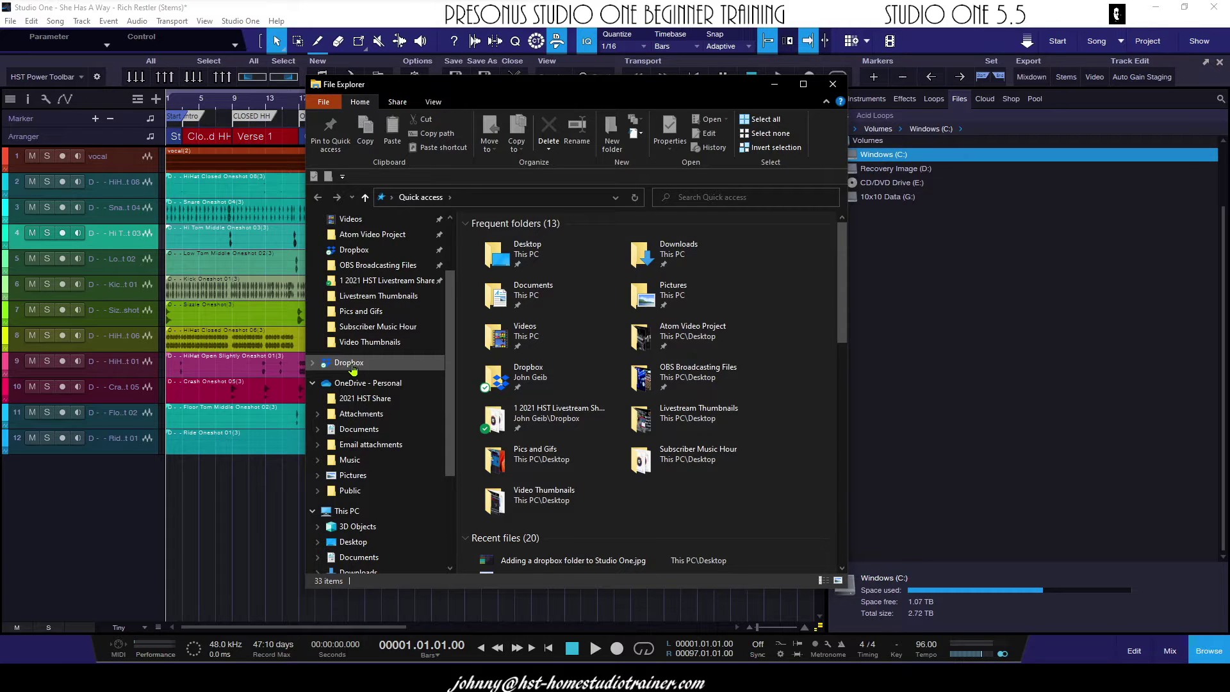
click(352, 367)
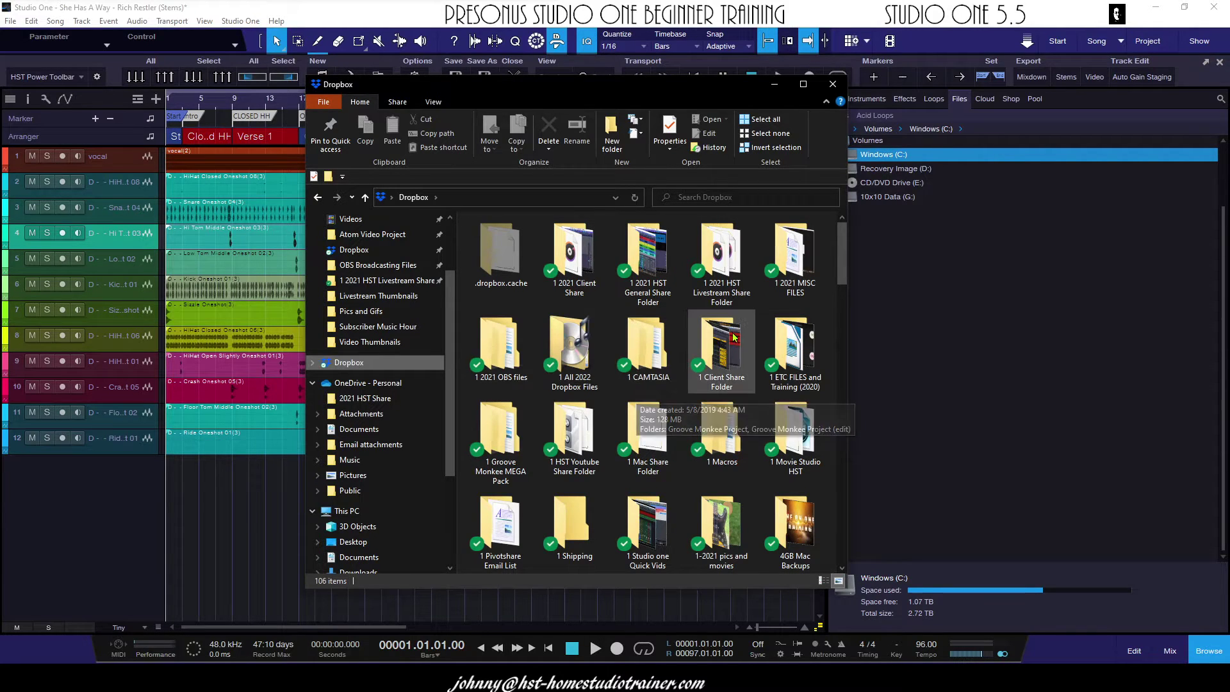
- Scroll down to the shared drum stems folder and shift the Explorer window slightly left
scroll(738, 338, down, 5)
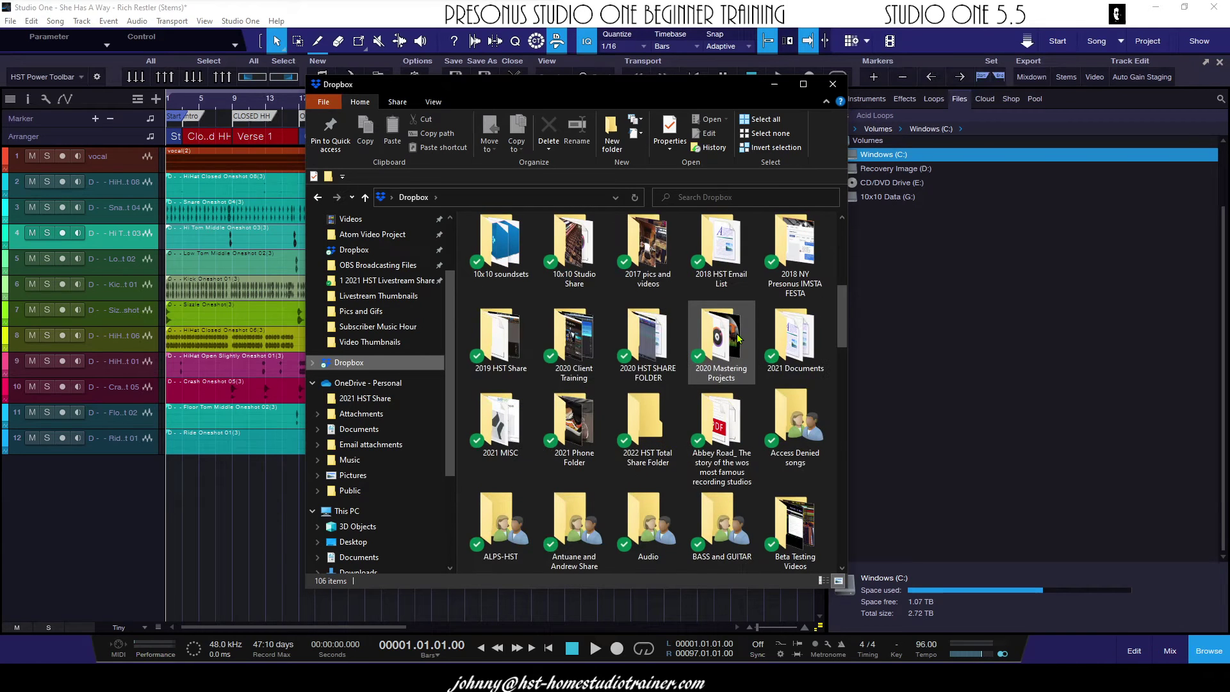
scroll(738, 339, down, 3)
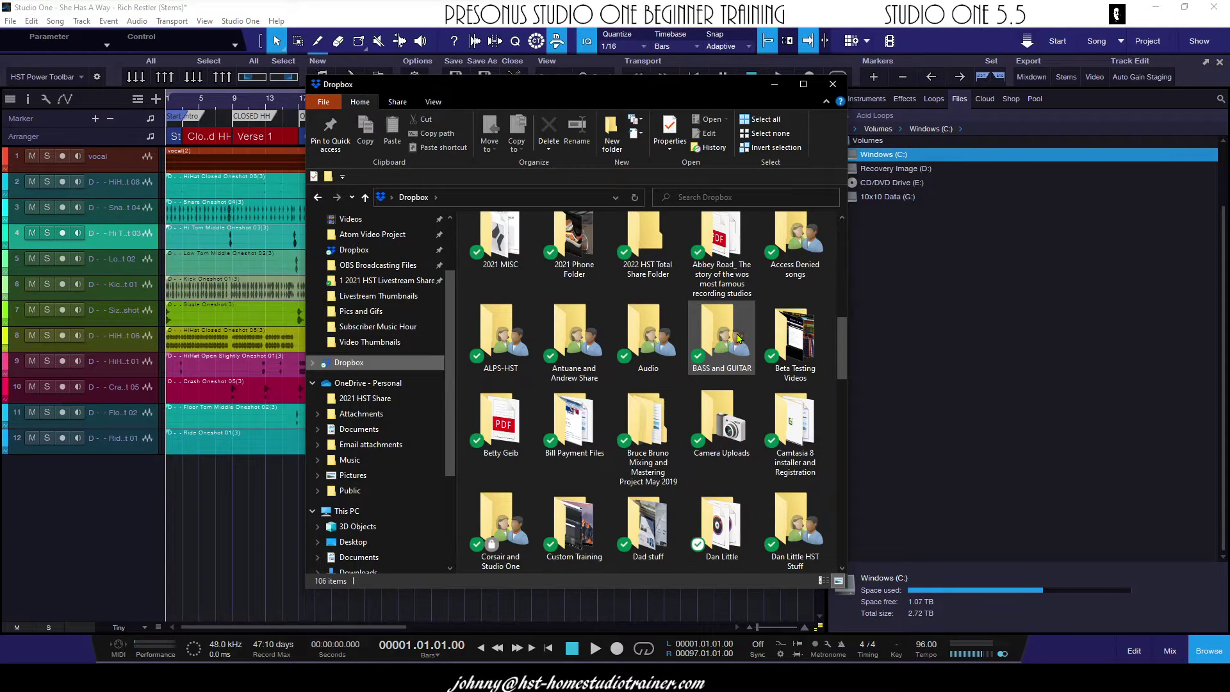
scroll(738, 338, down, 3)
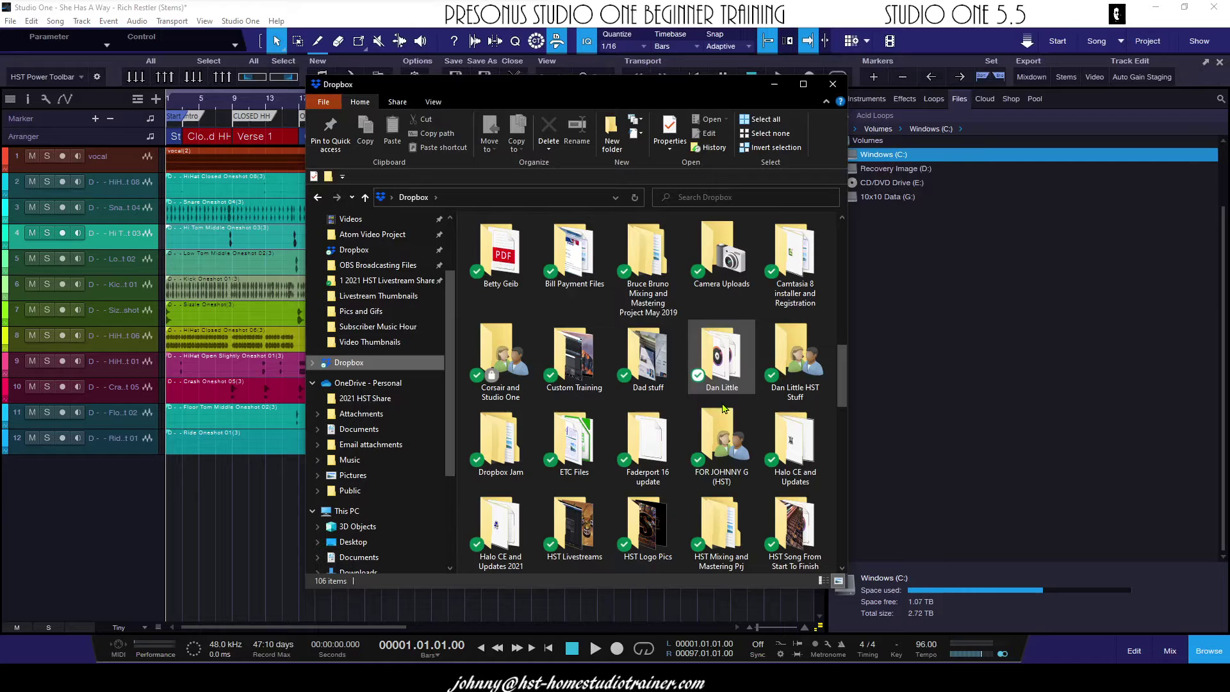
mouse_move(727, 456)
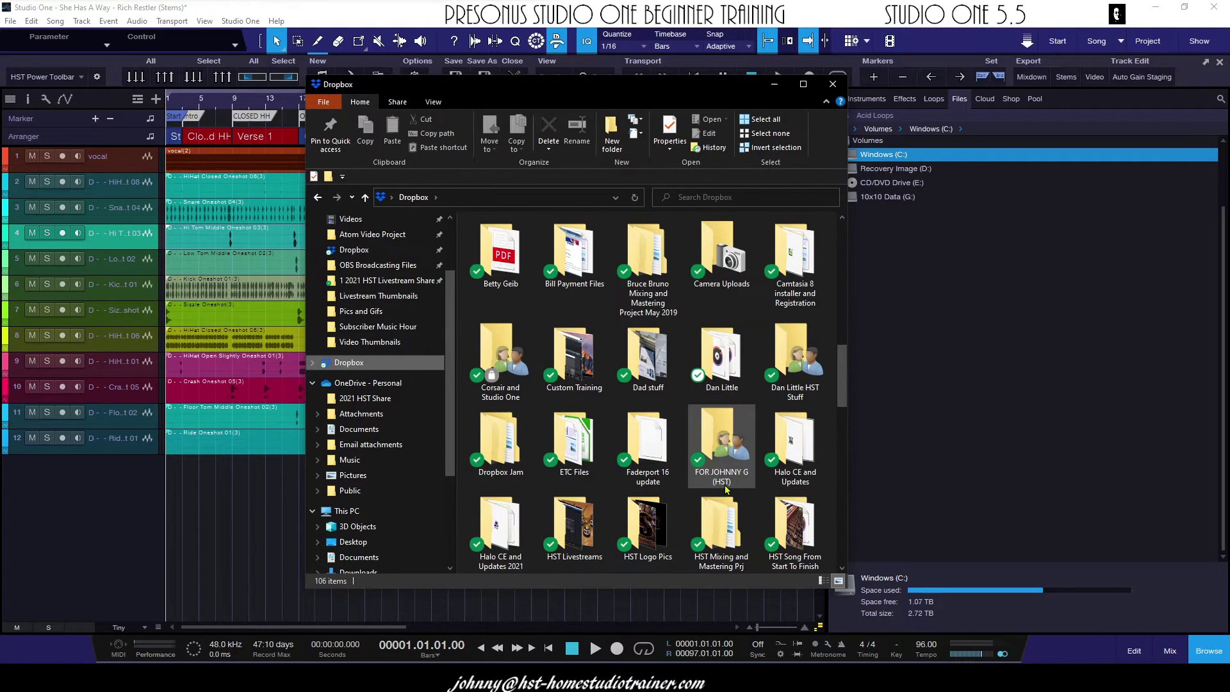
mouse_move(734, 481)
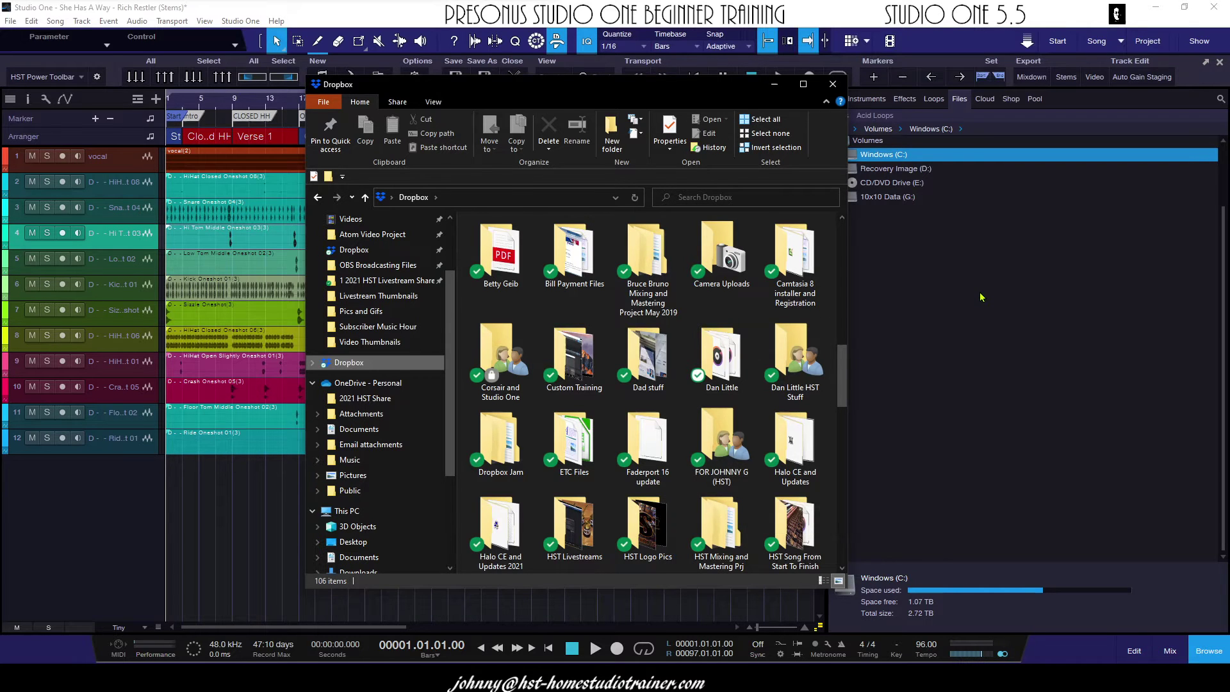
drag(734, 88, 659, 90)
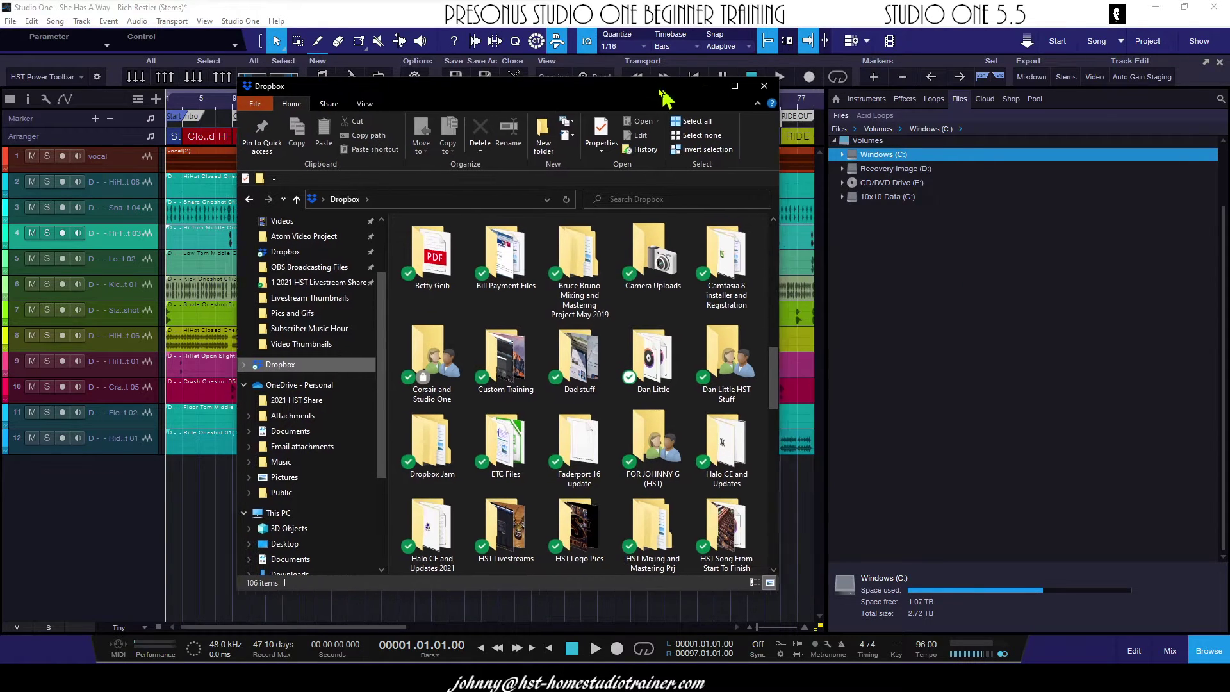
- Close File Explorer and browse Studio One's Files tab through Windows (C:) > Users > user folder to Dropbox
click(758, 89)
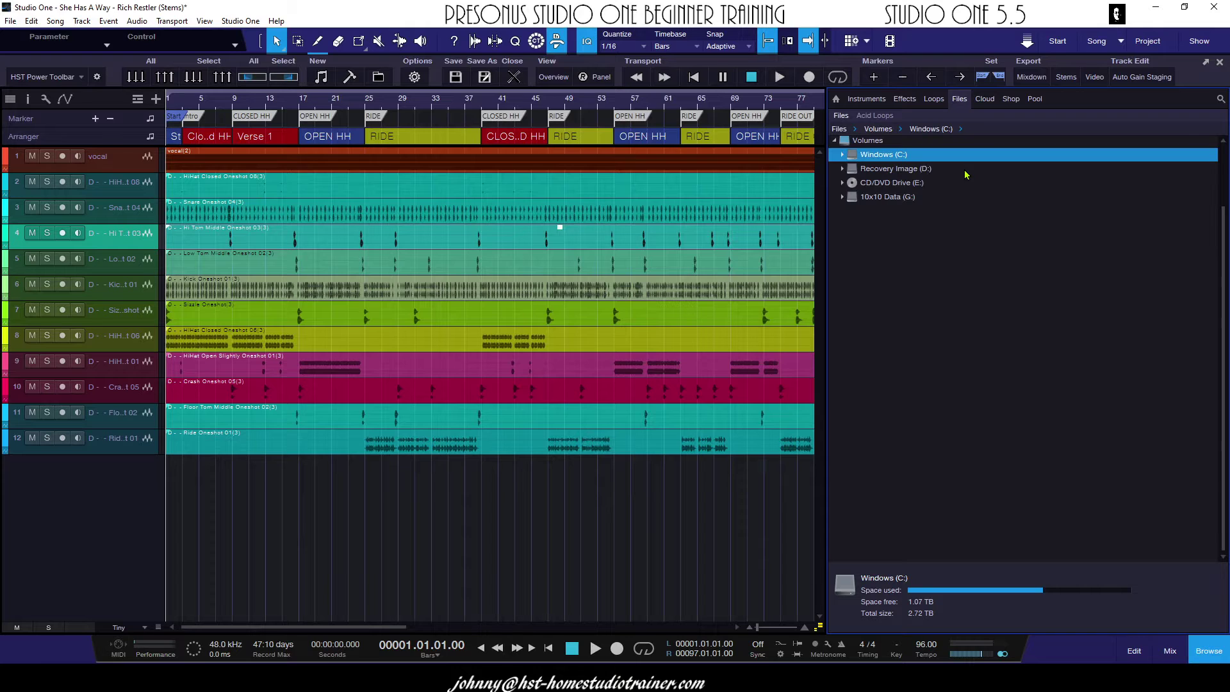
click(844, 155)
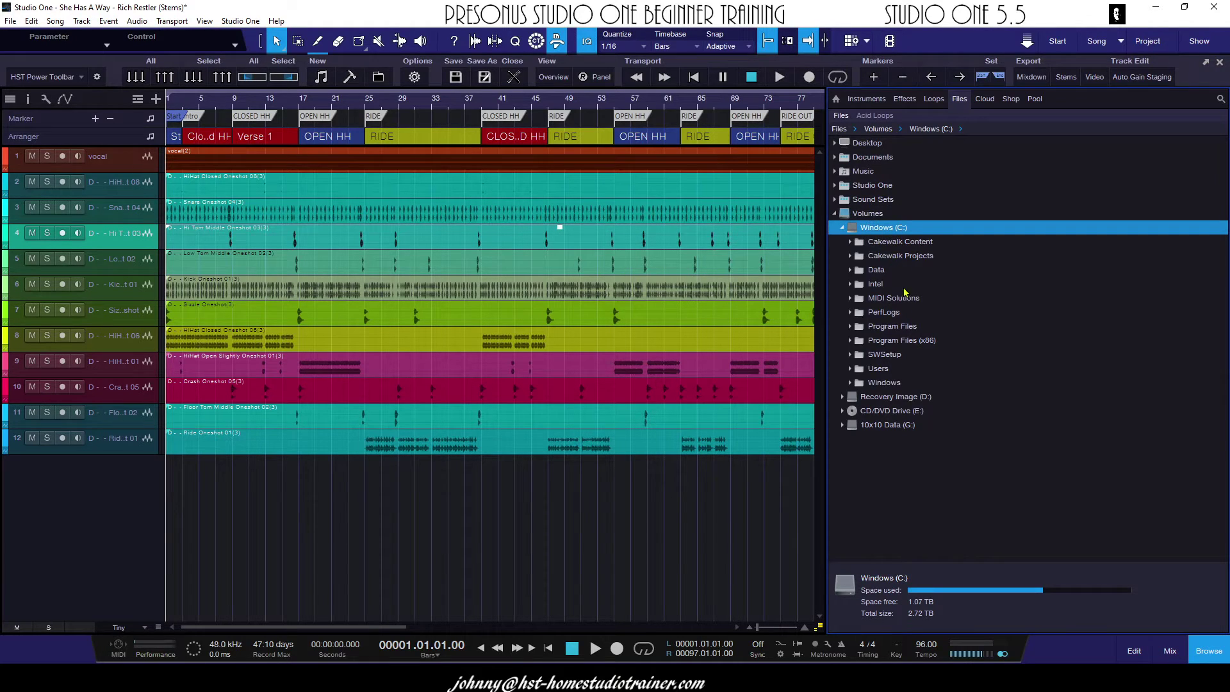
click(879, 369)
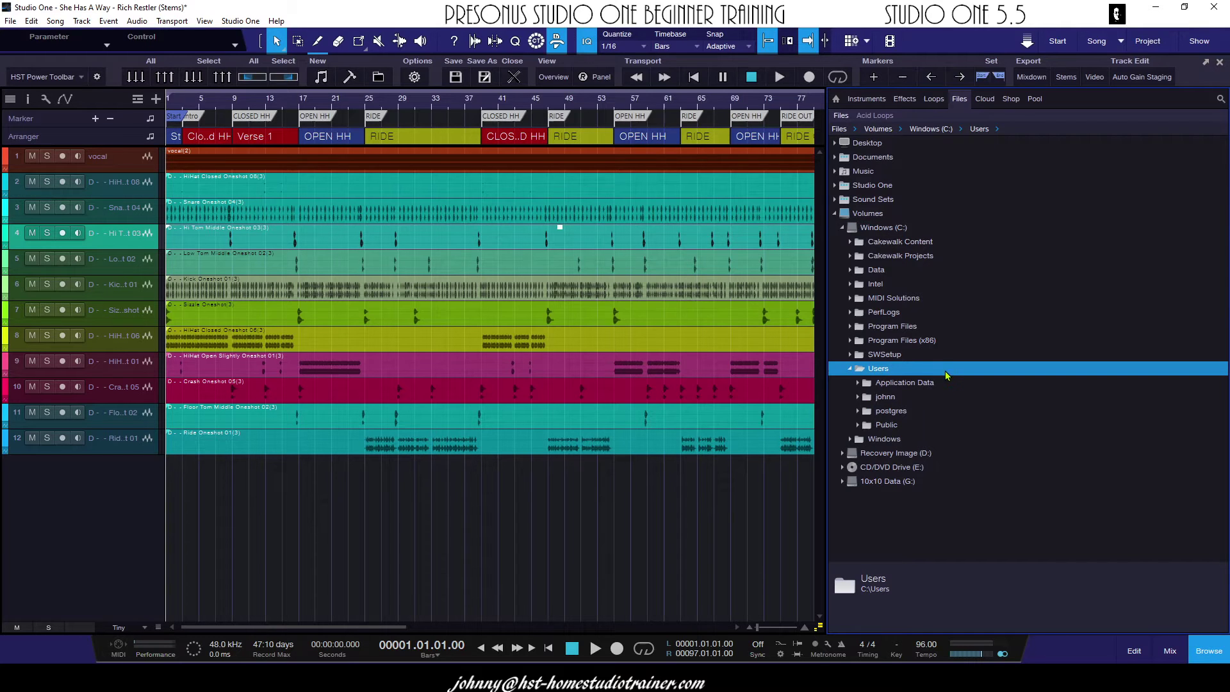
click(883, 399)
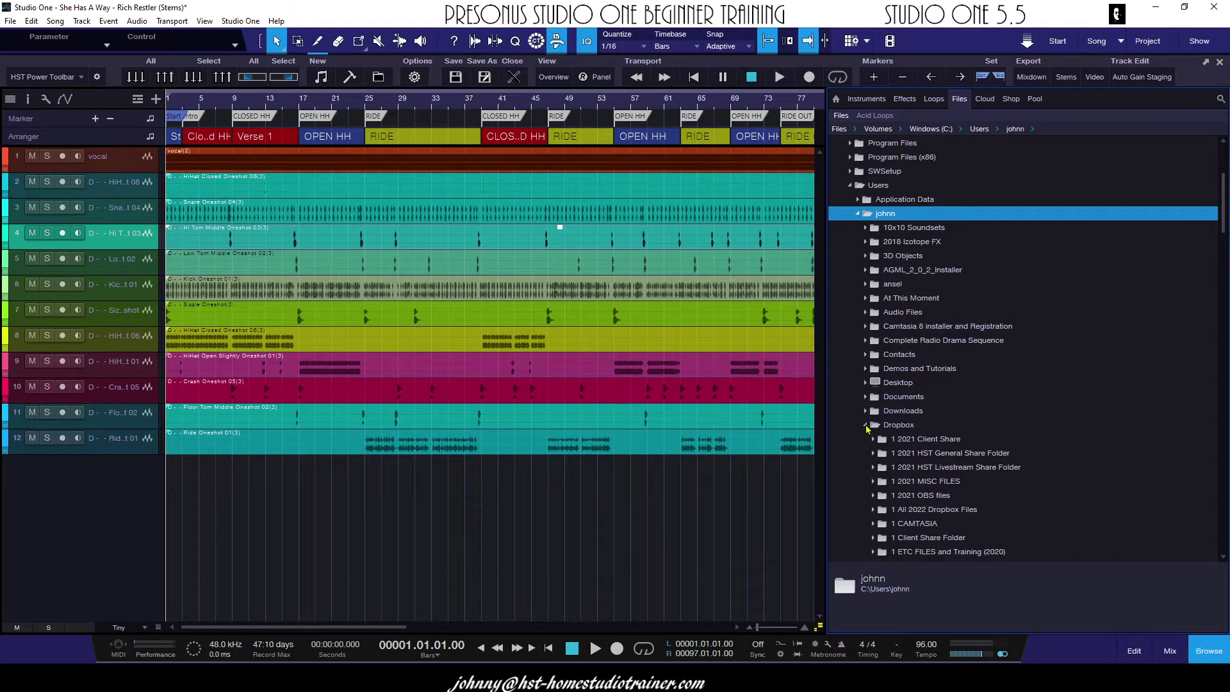
click(866, 426)
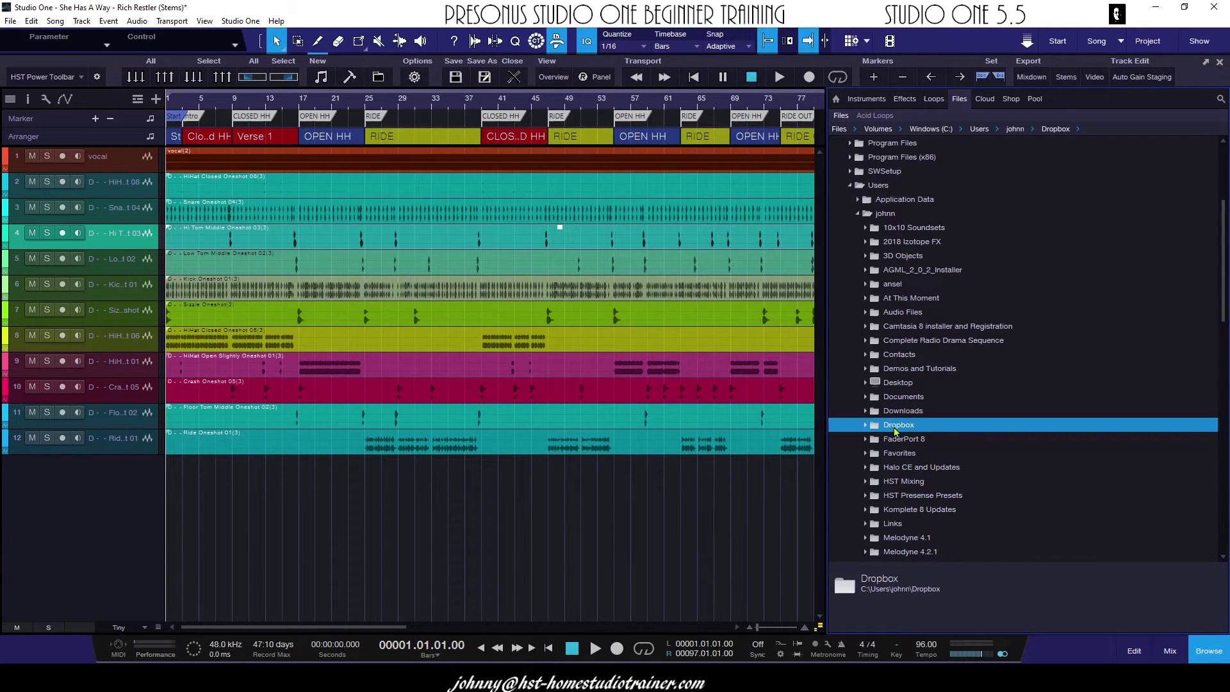
scroll(896, 430, down, 1)
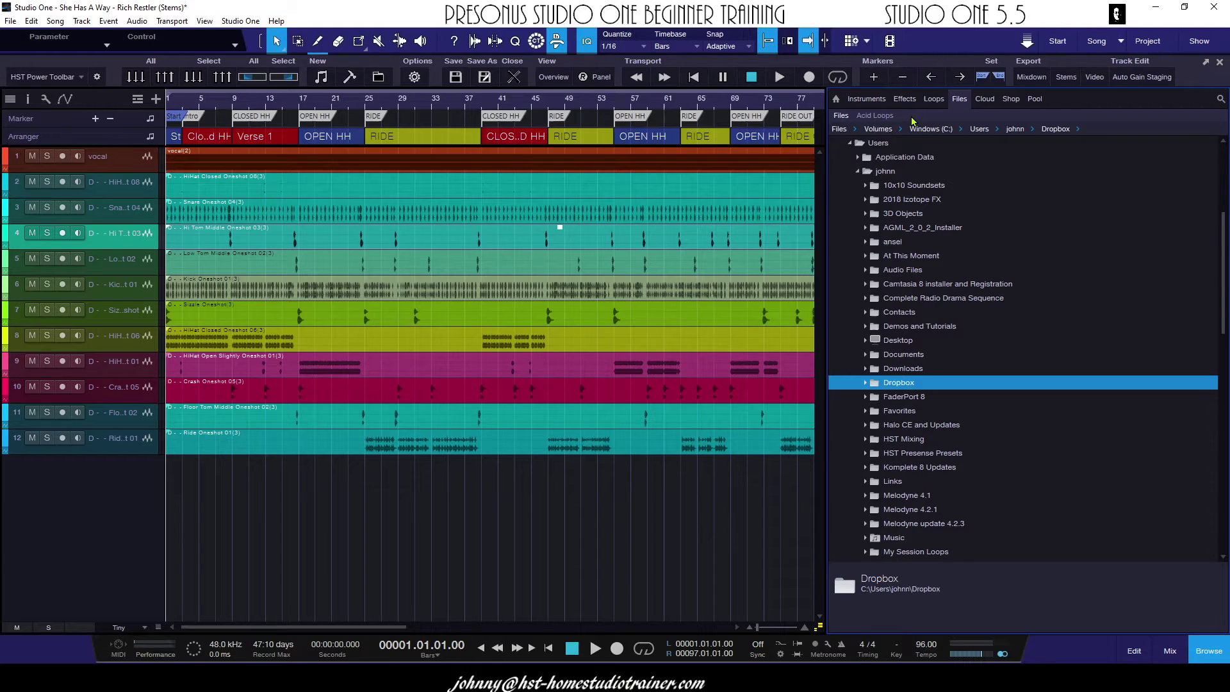
click(866, 383)
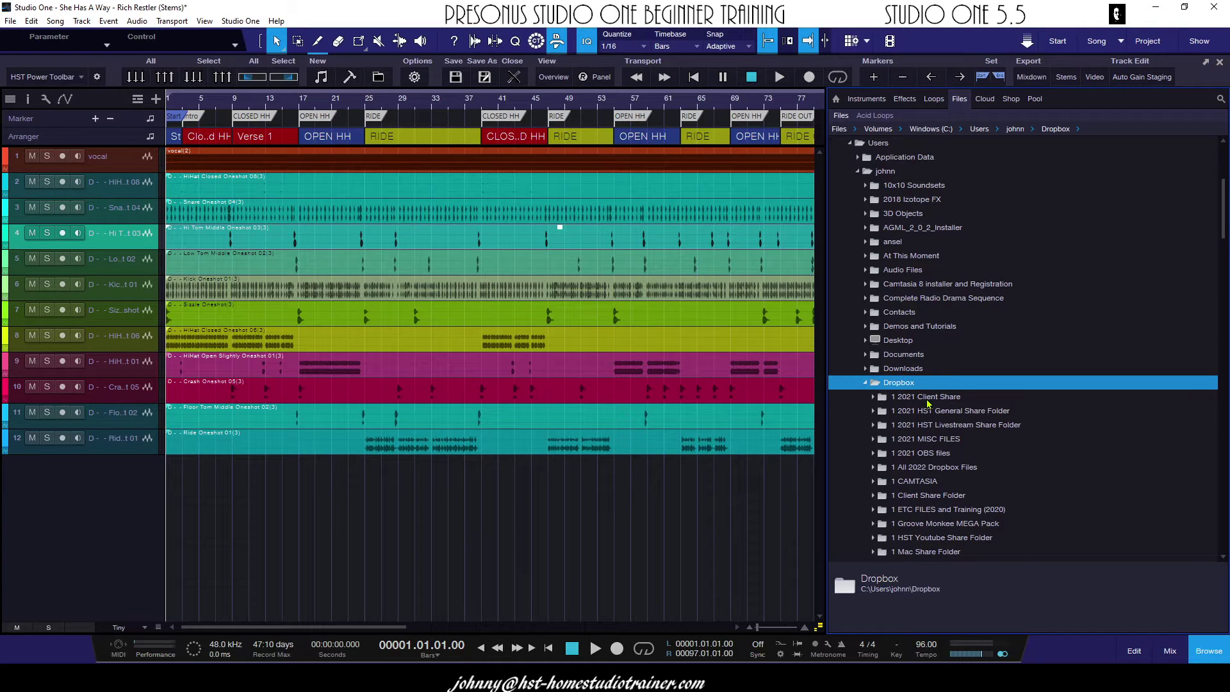
scroll(929, 406, down, 2)
scroll(928, 406, down, 6)
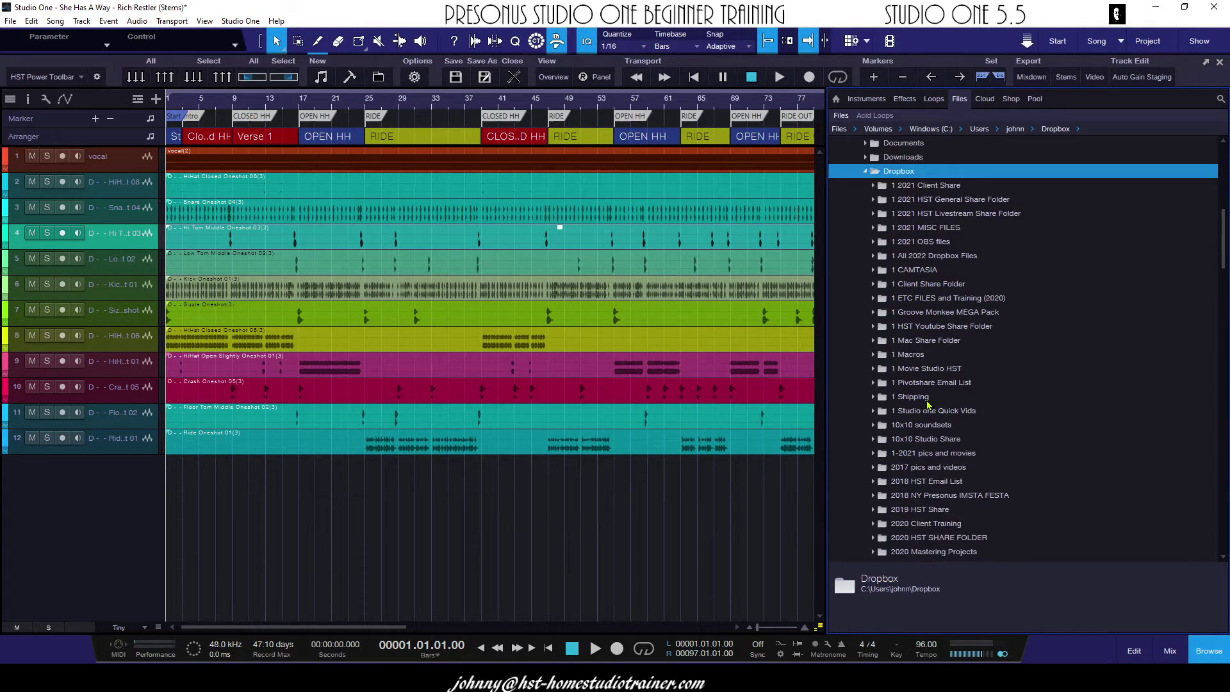
scroll(928, 406, down, 4)
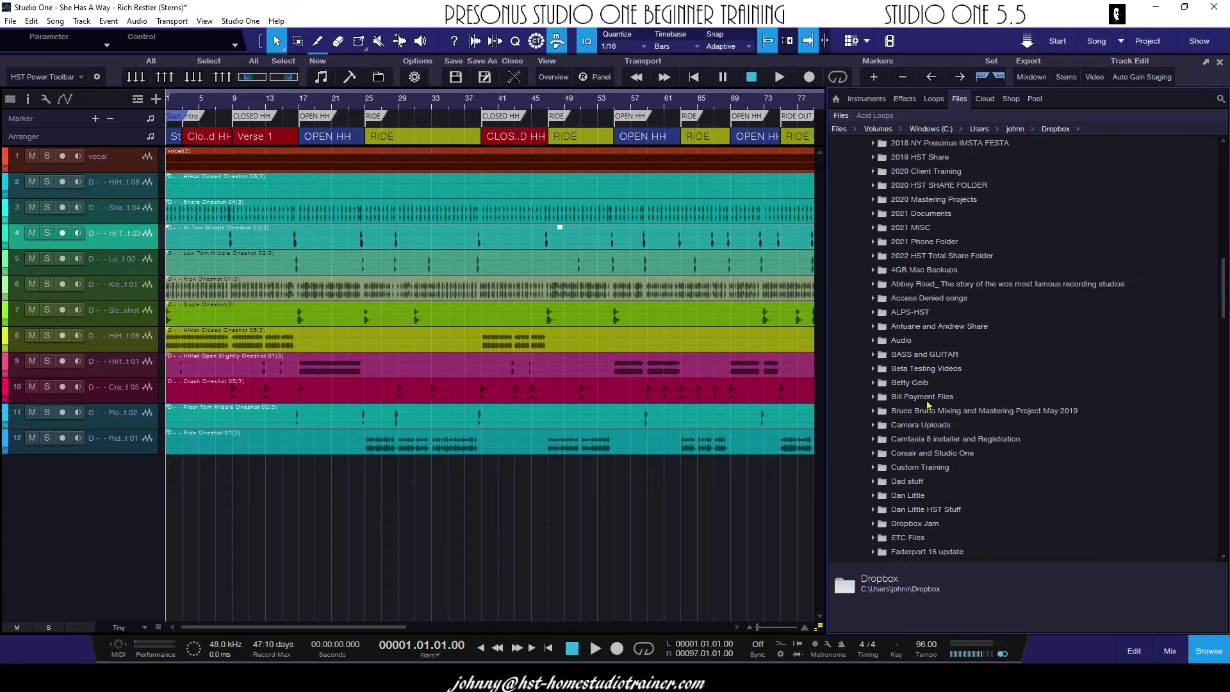
scroll(928, 406, down, 1)
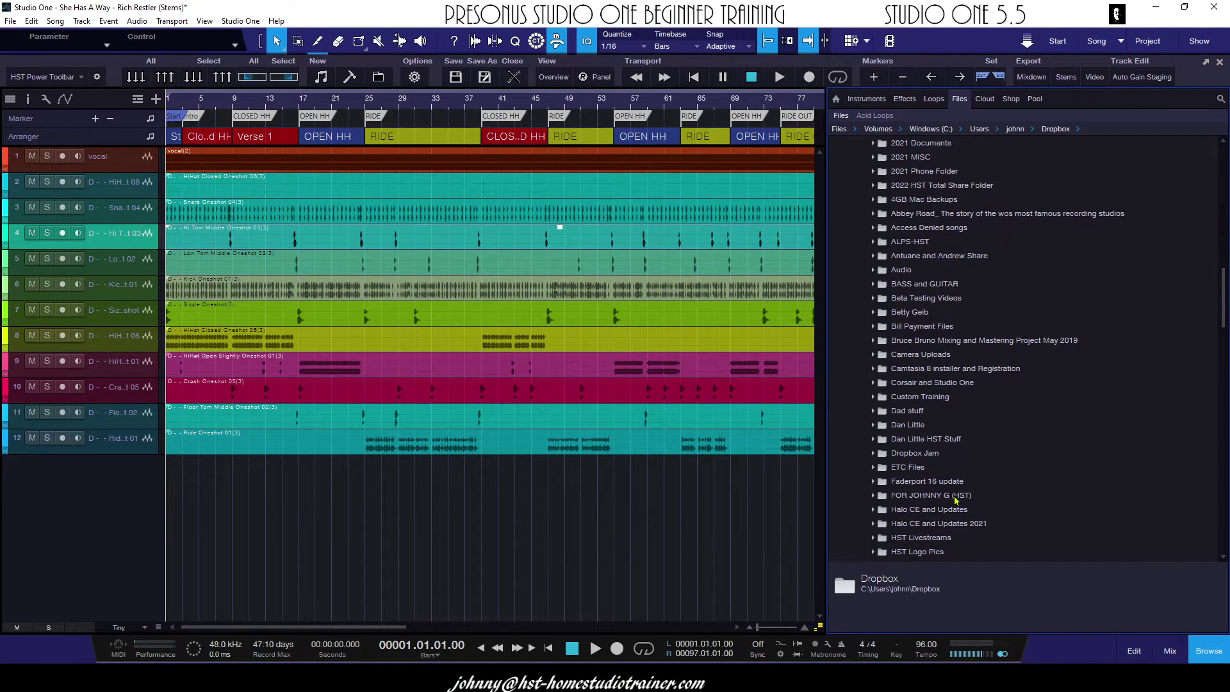
double_click(905, 495)
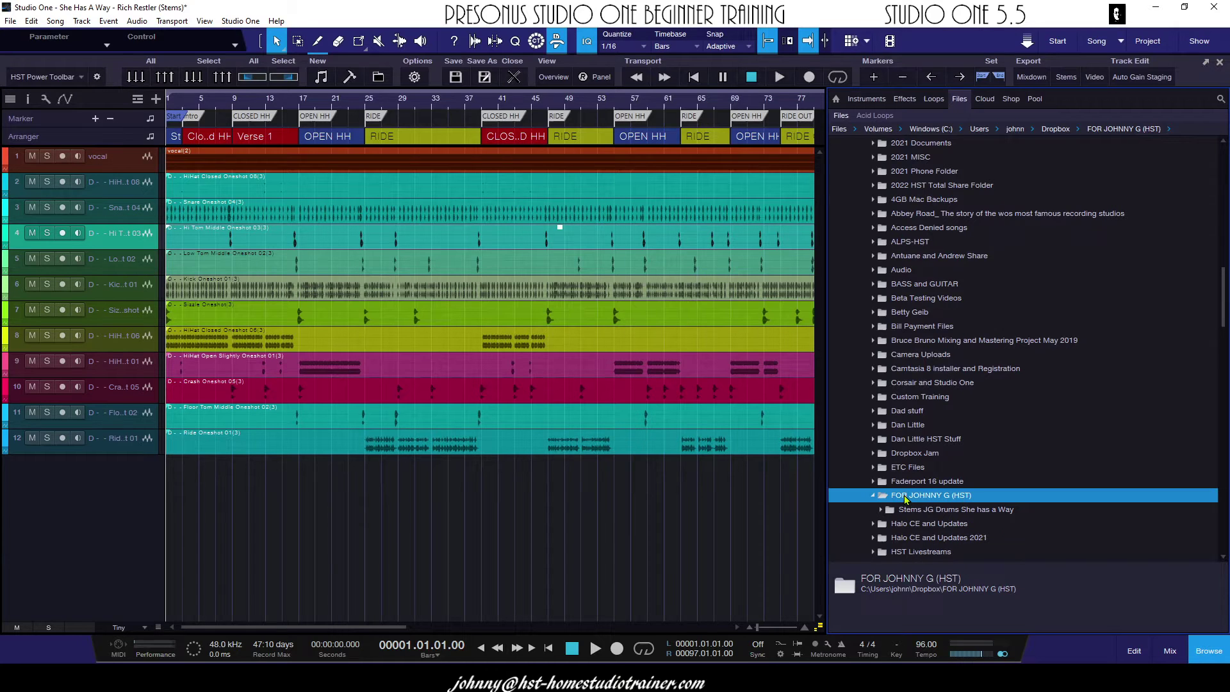
scroll(934, 511, down, 3)
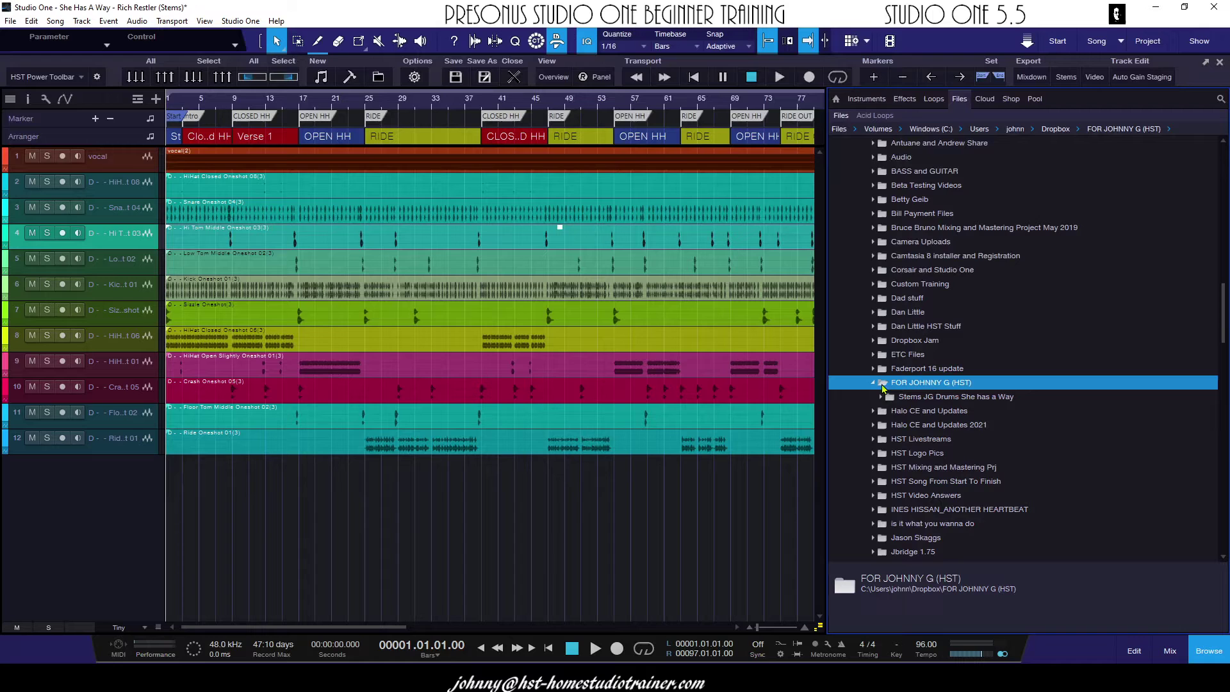
click(881, 397)
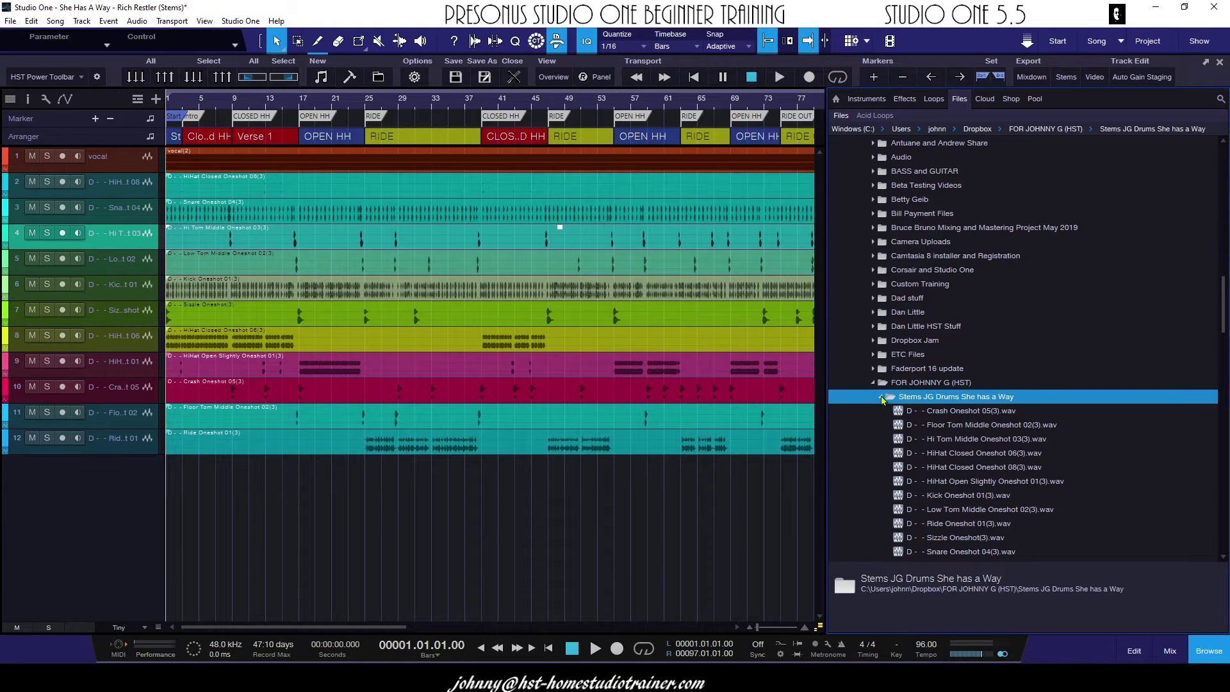
scroll(862, 327, down, 2)
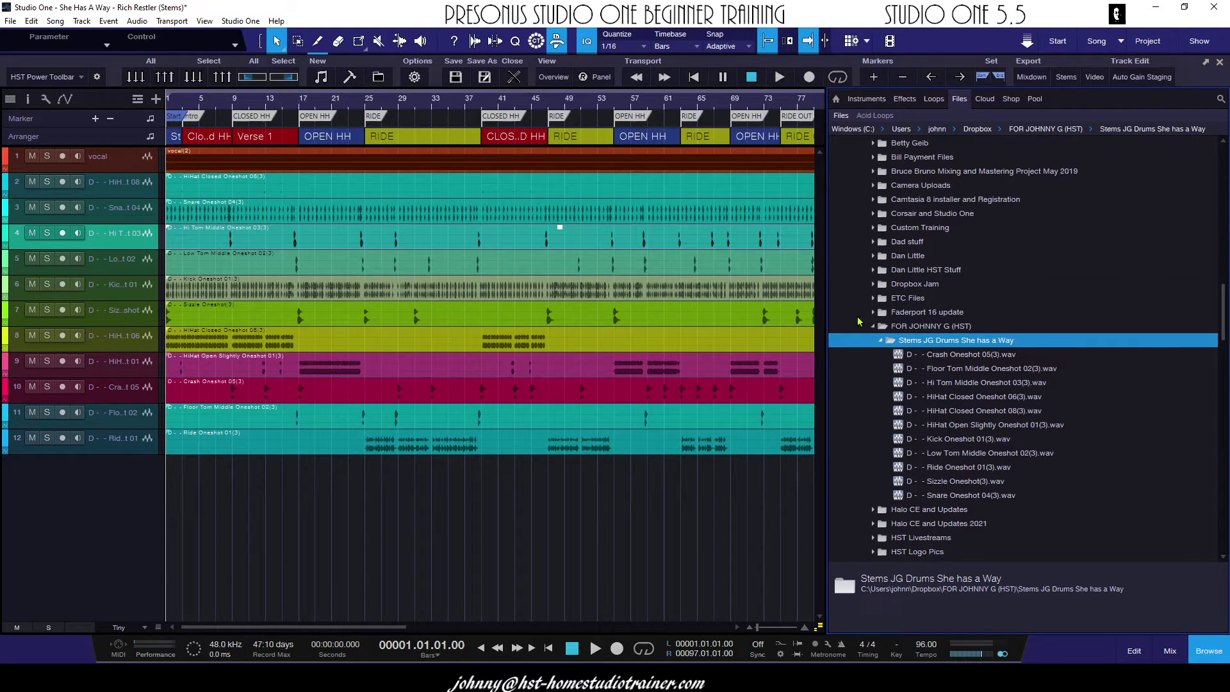
click(881, 340)
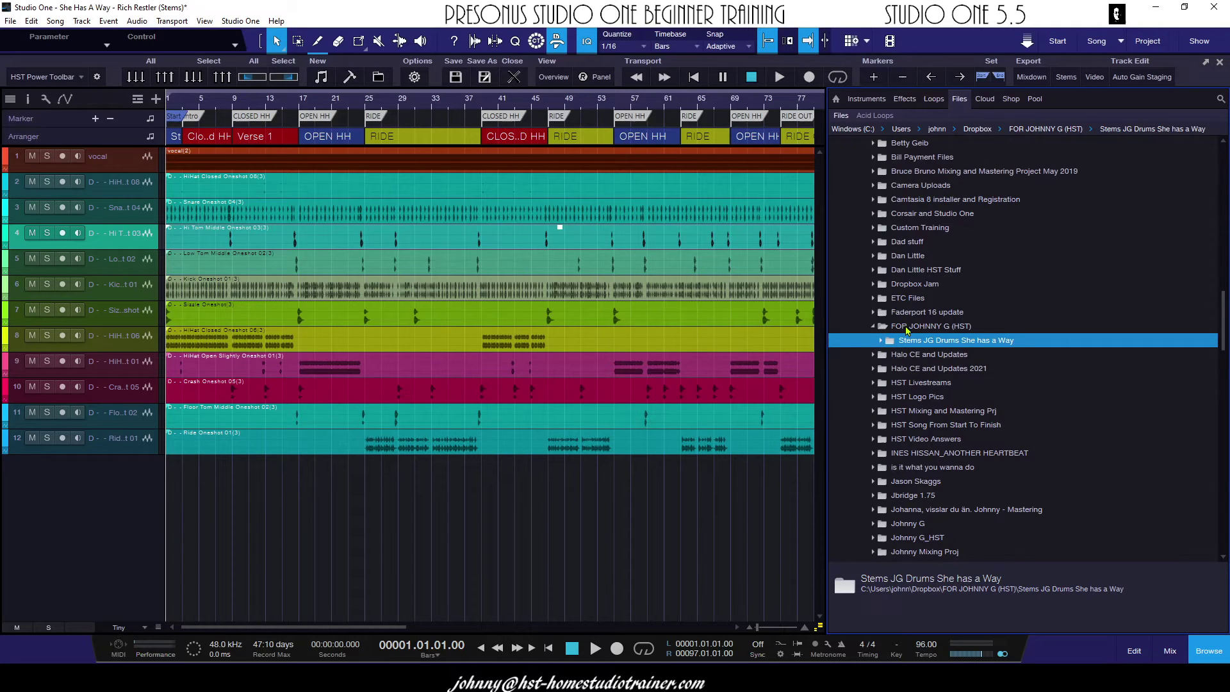
double_click(907, 328)
right_click(921, 328)
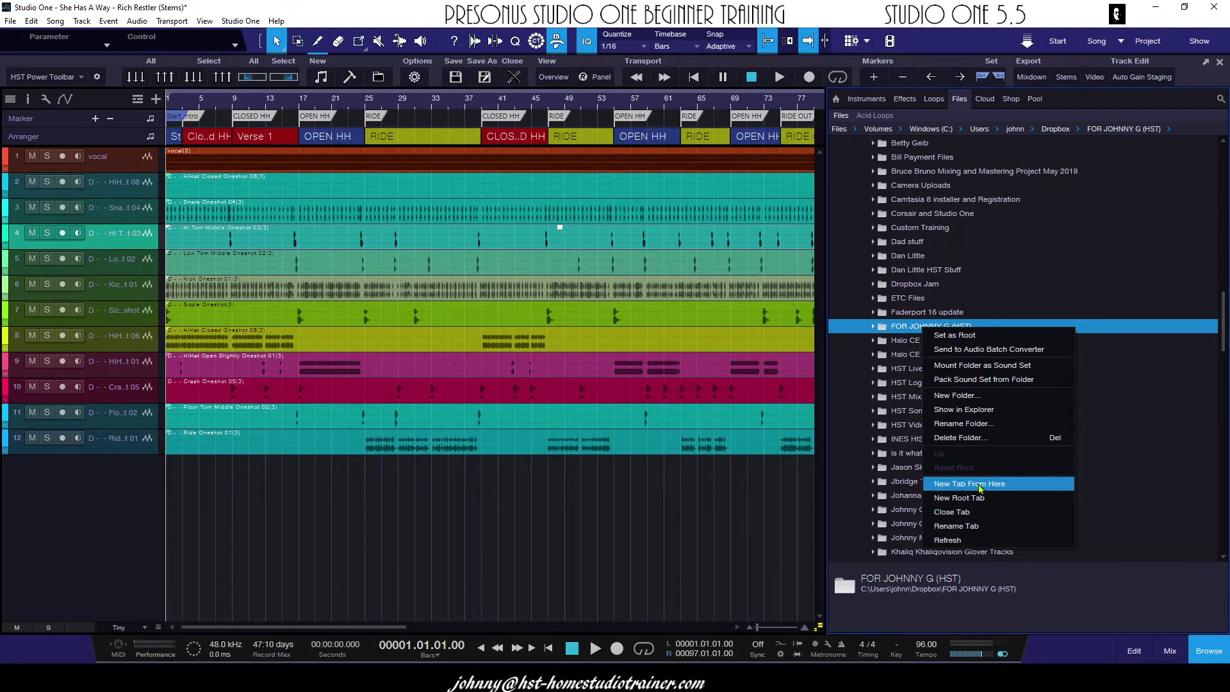
click(984, 486)
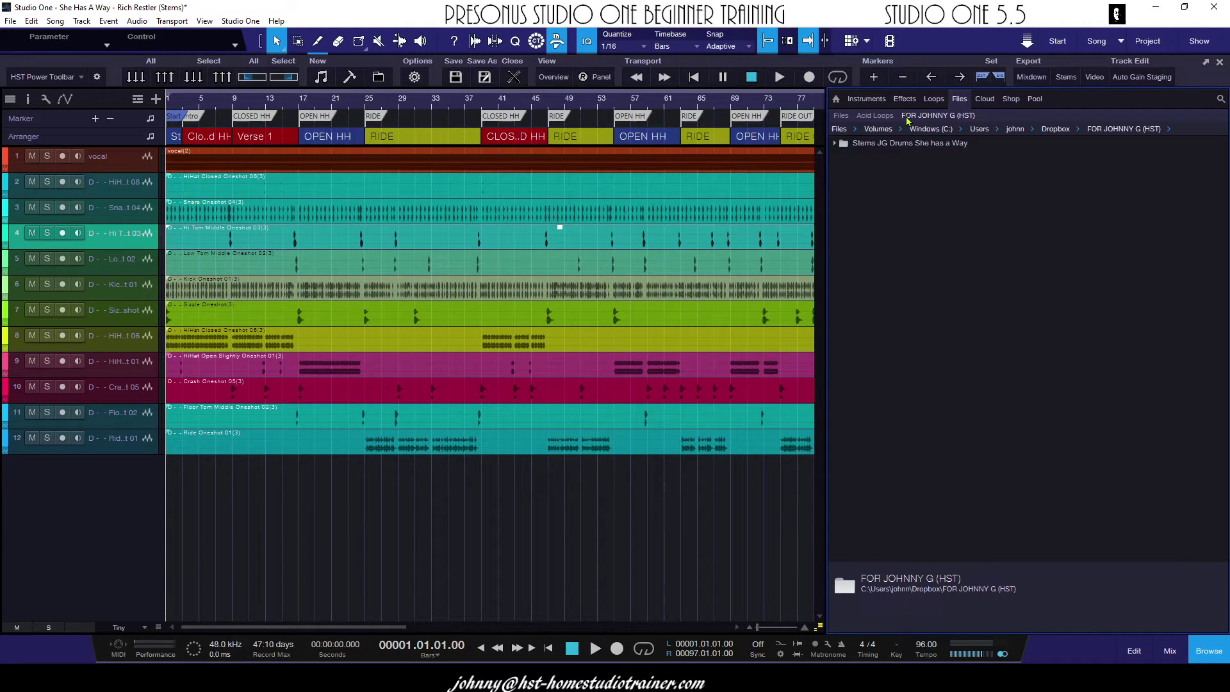
click(839, 144)
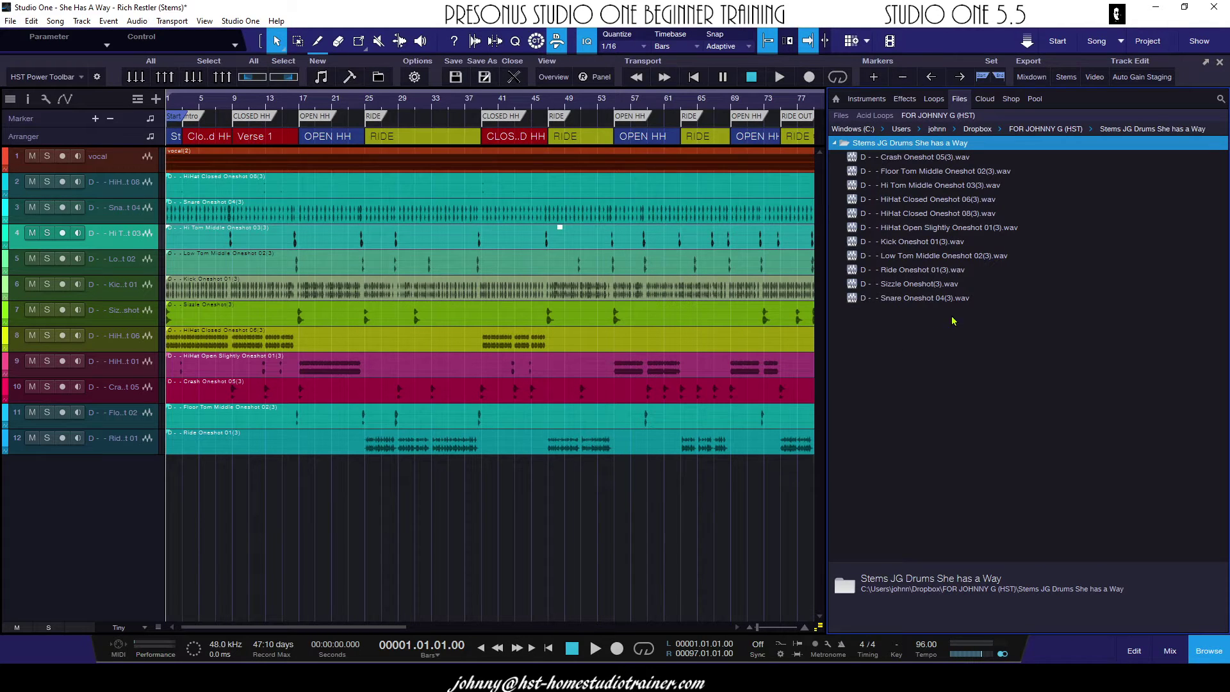
right_click(900, 145)
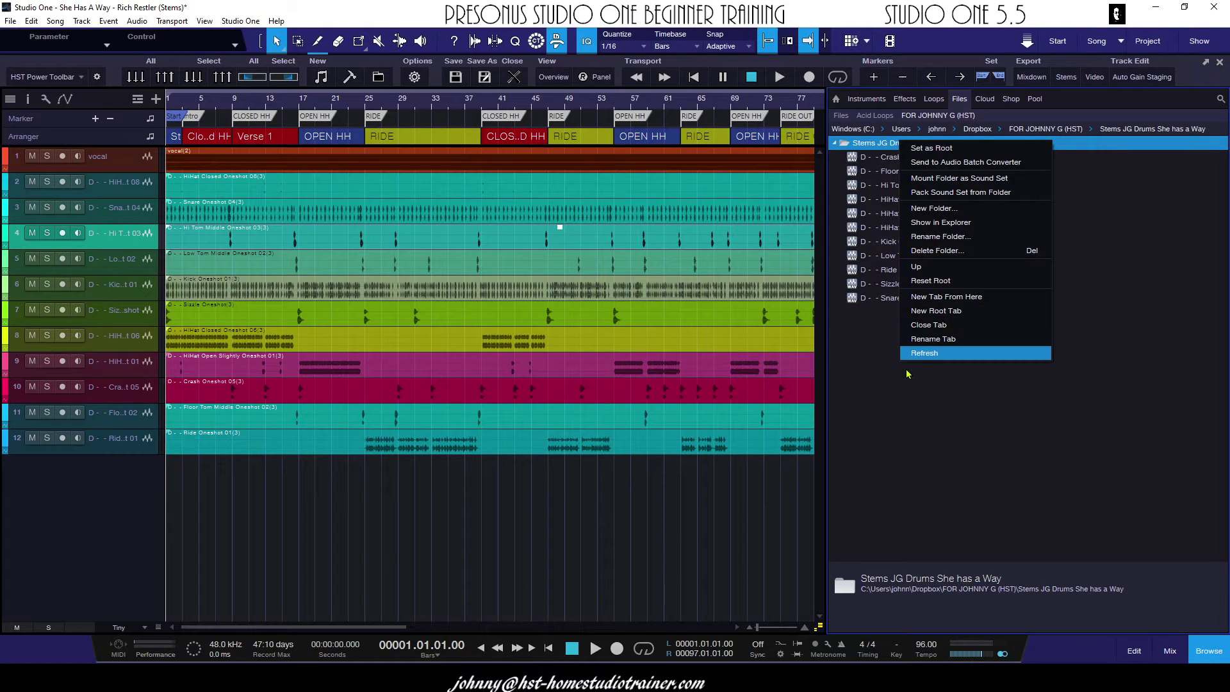
click(920, 354)
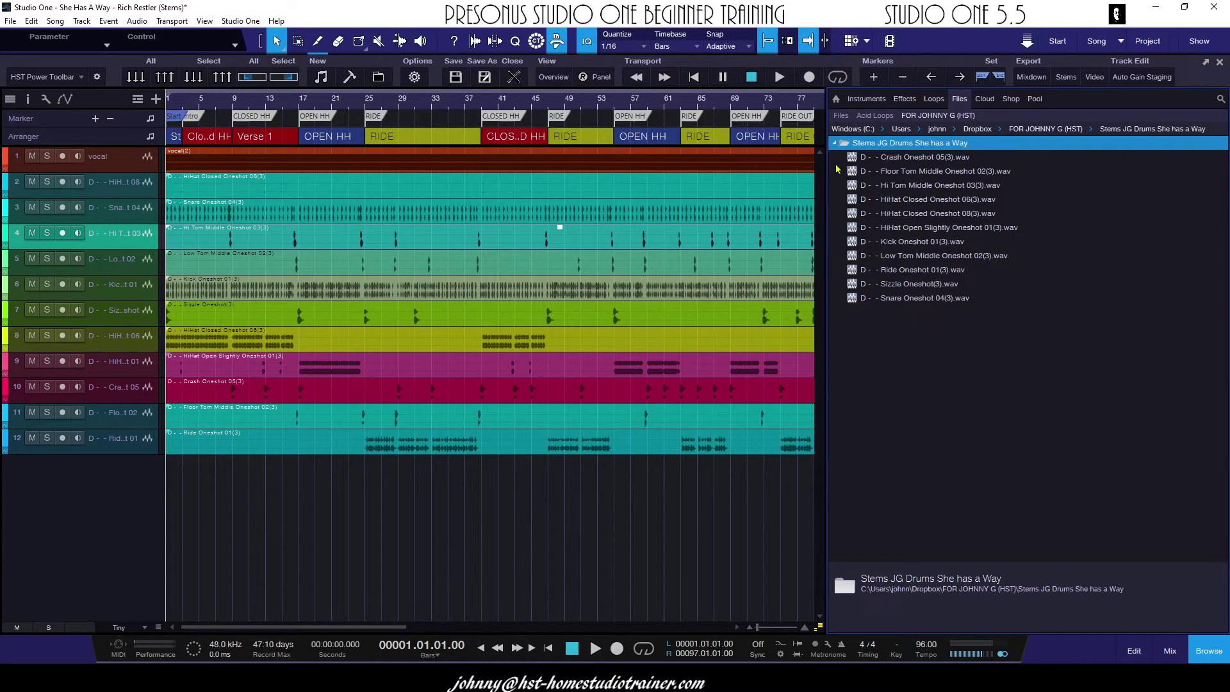
double_click(885, 145)
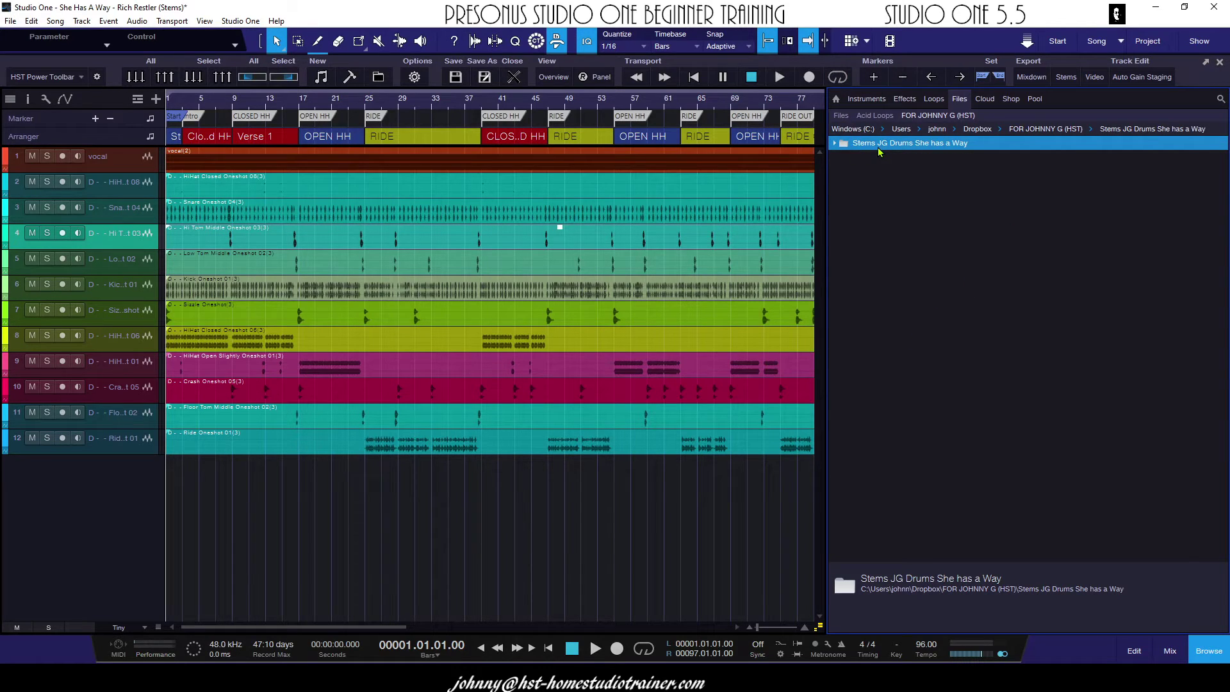
- Rename the new browser tab to the collaborator's name followed by 'Share'
right_click(938, 118)
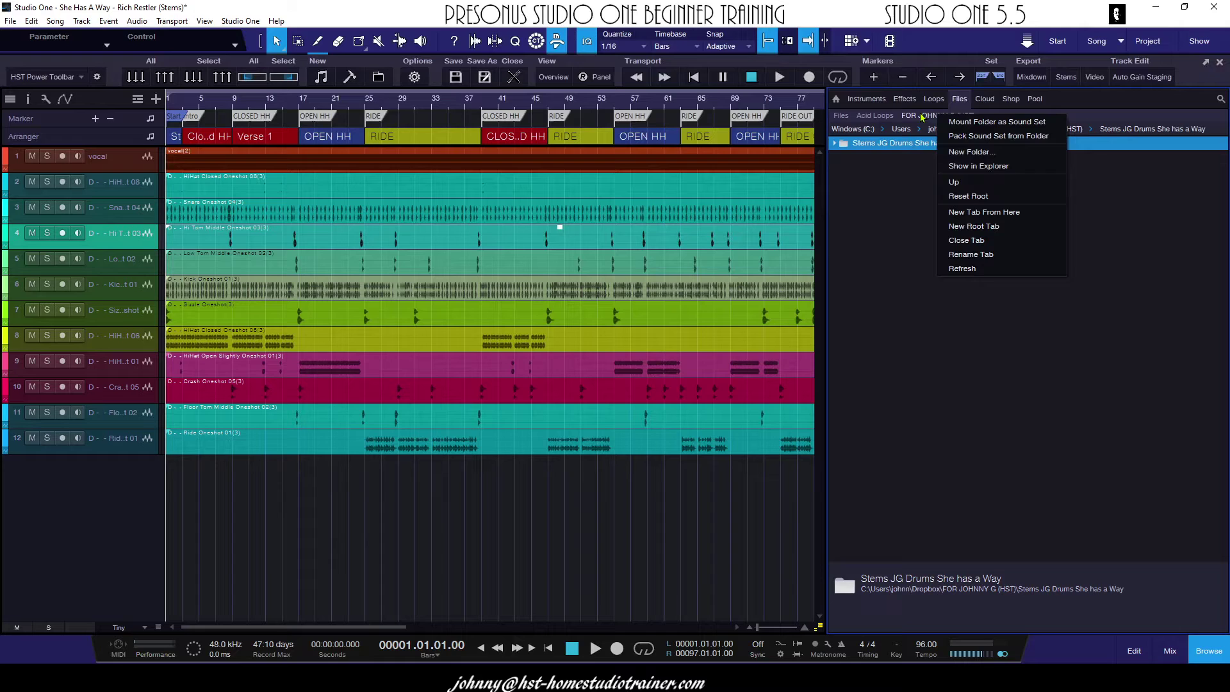
click(989, 255)
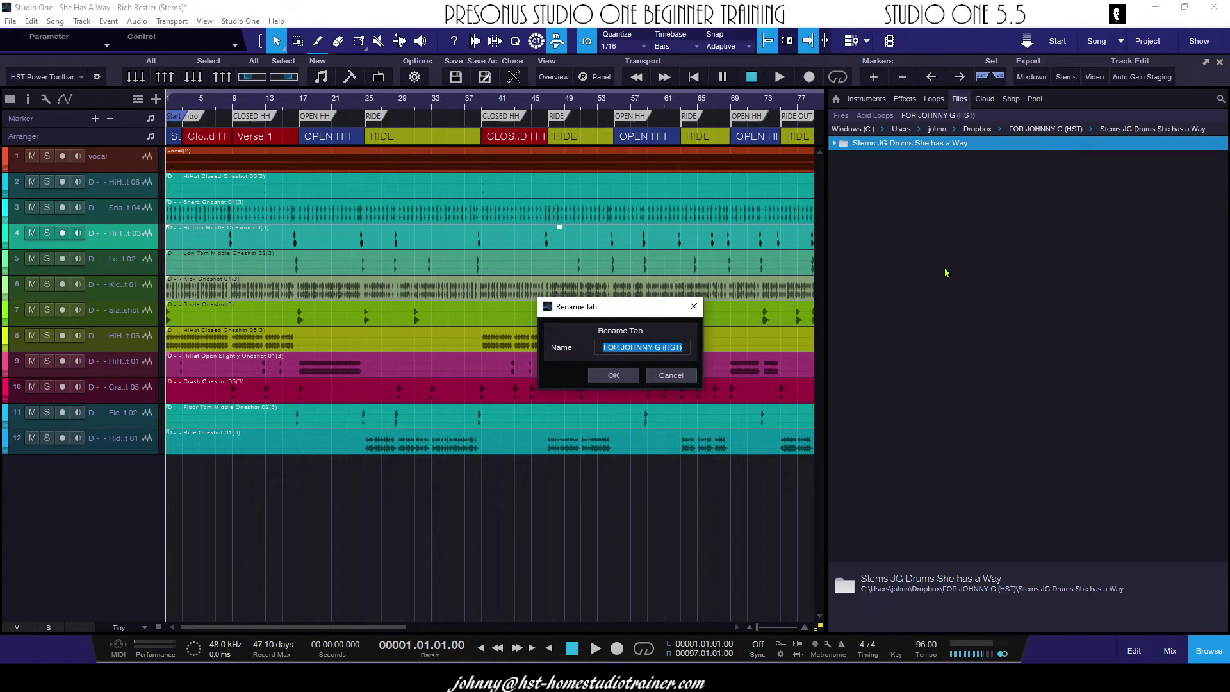
key(Return)
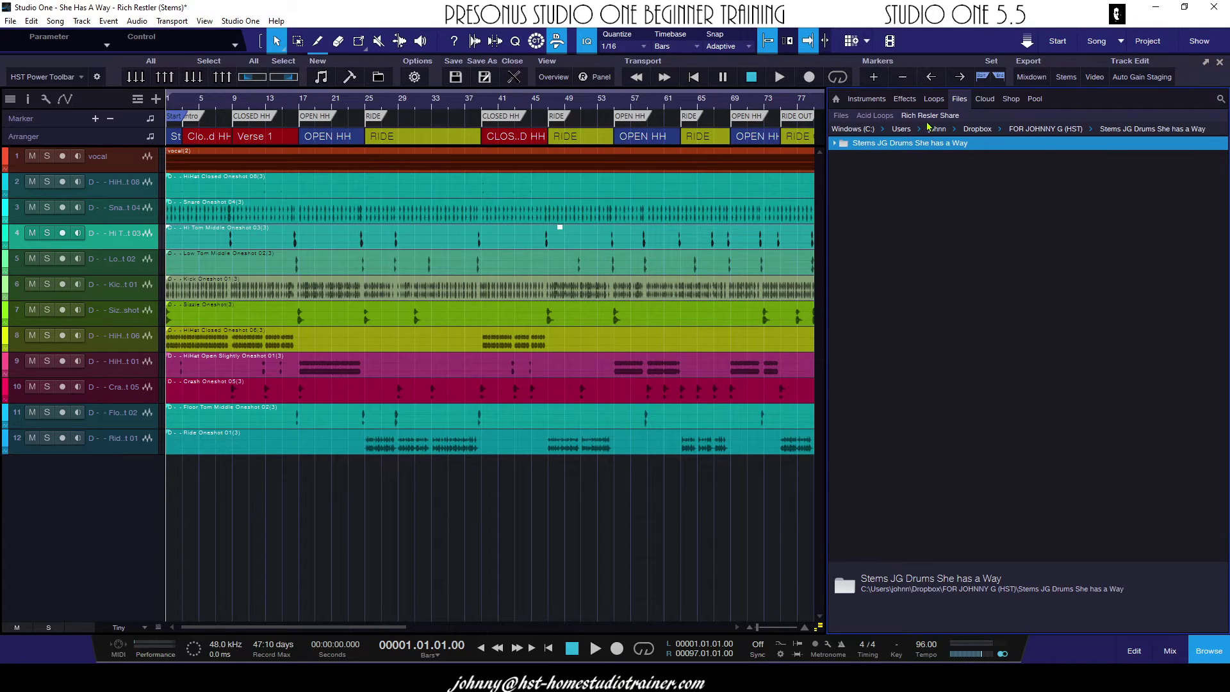
- Return to the share tab, expand the stems folder to list its eleven drum WAVs, and narrow the browser
click(864, 117)
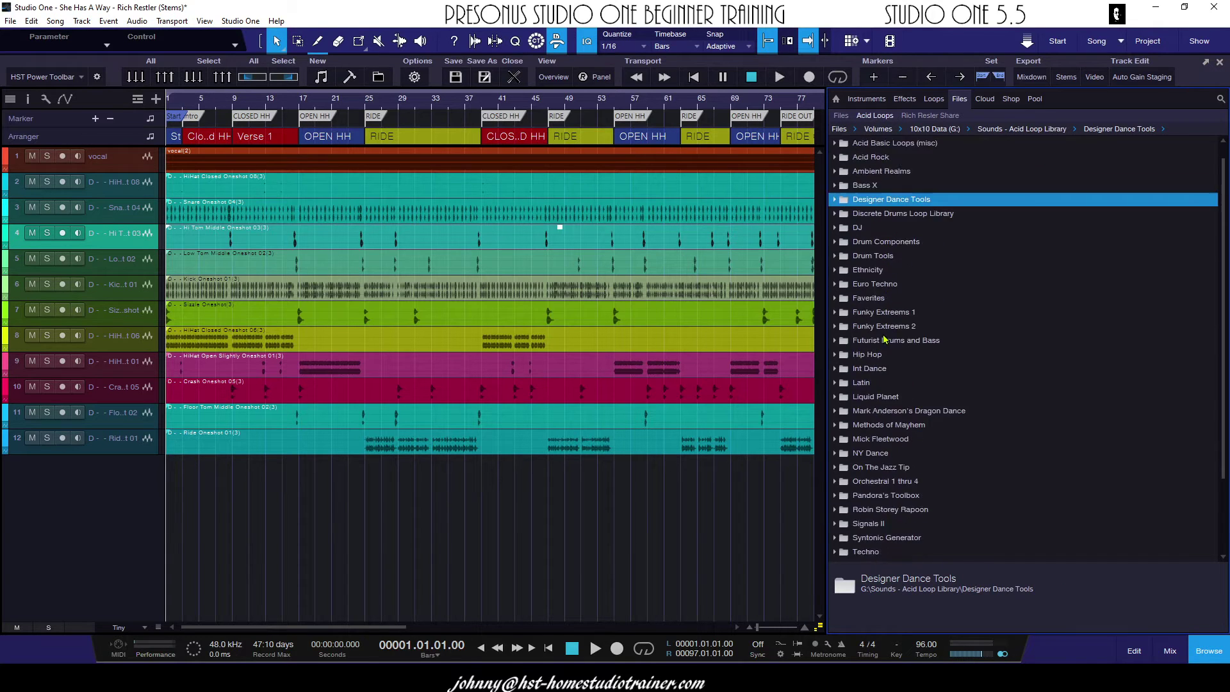
click(928, 116)
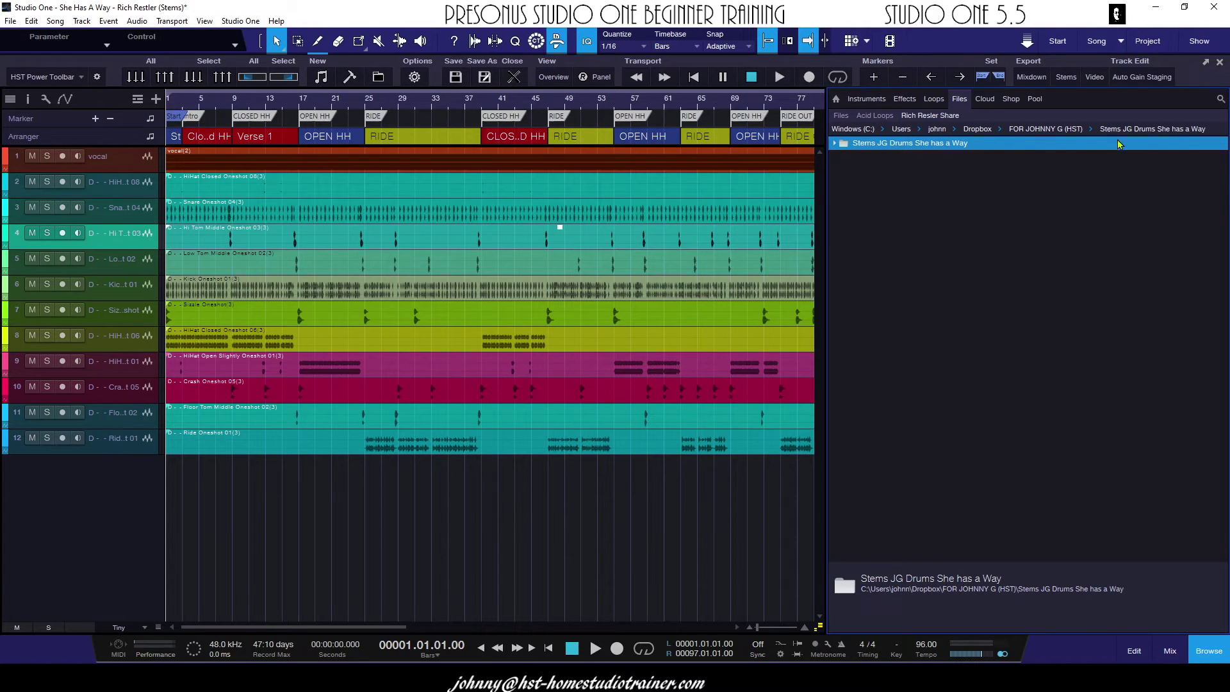
click(834, 146)
drag(827, 211, 977, 216)
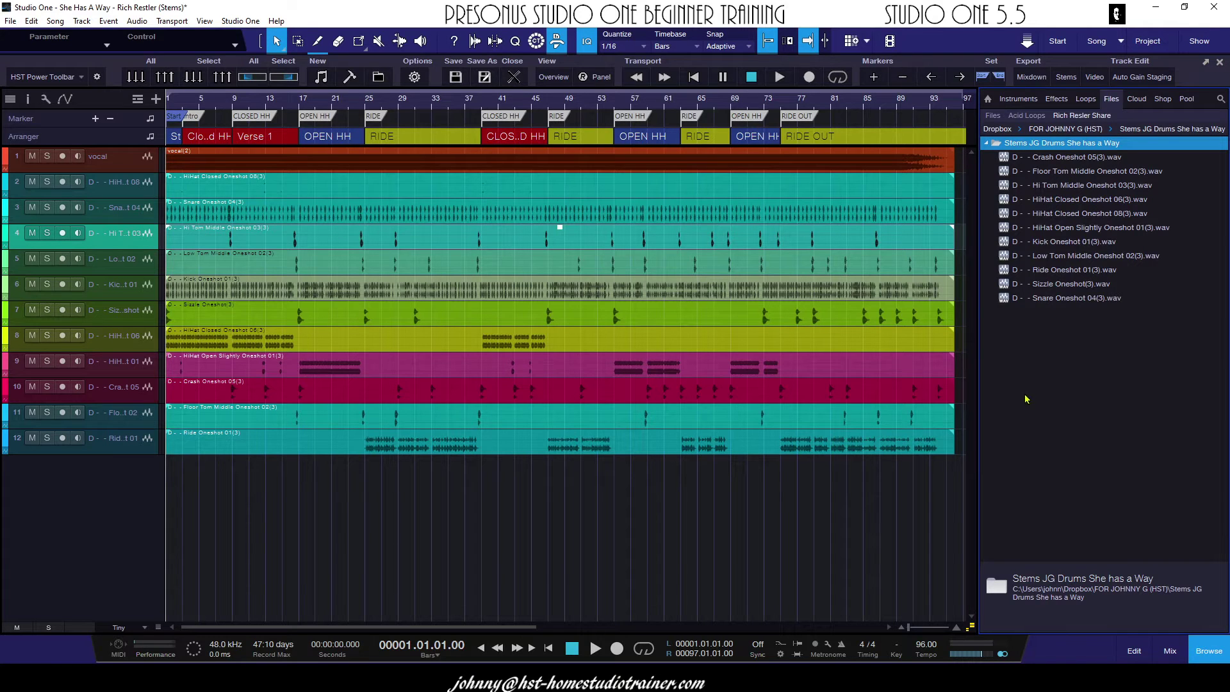
- Create a new folder named 'Test Folder' at the root of the share tab
click(1019, 340)
right_click(1019, 339)
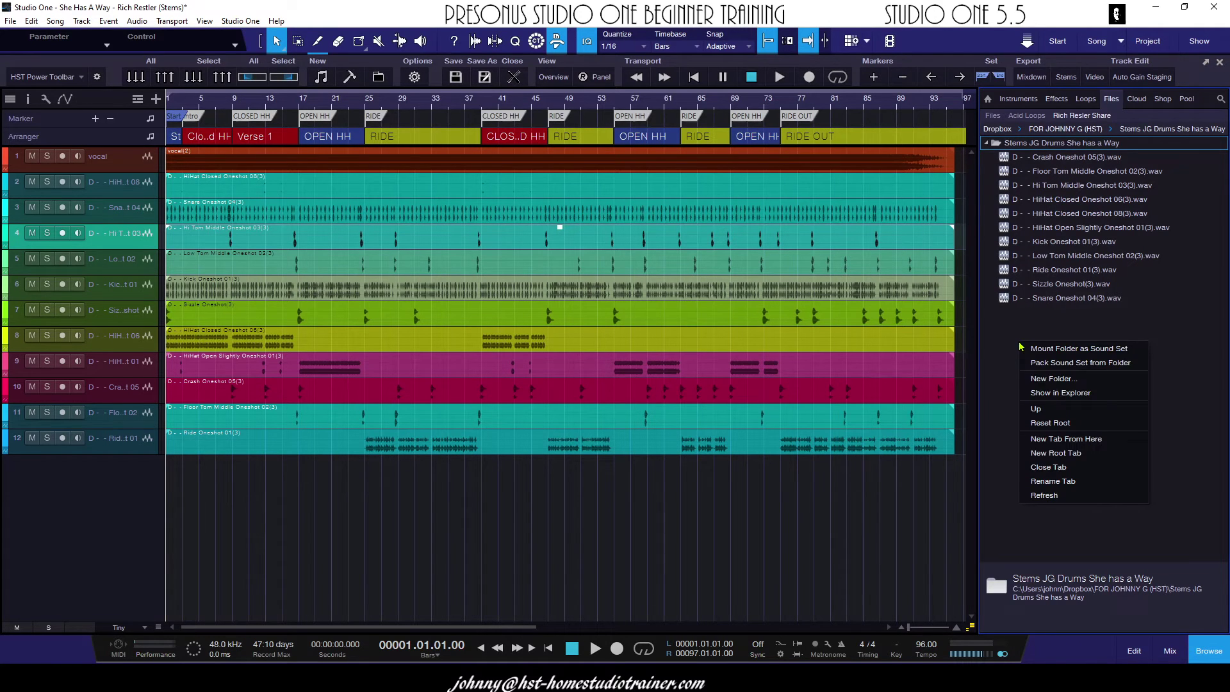
click(1051, 382)
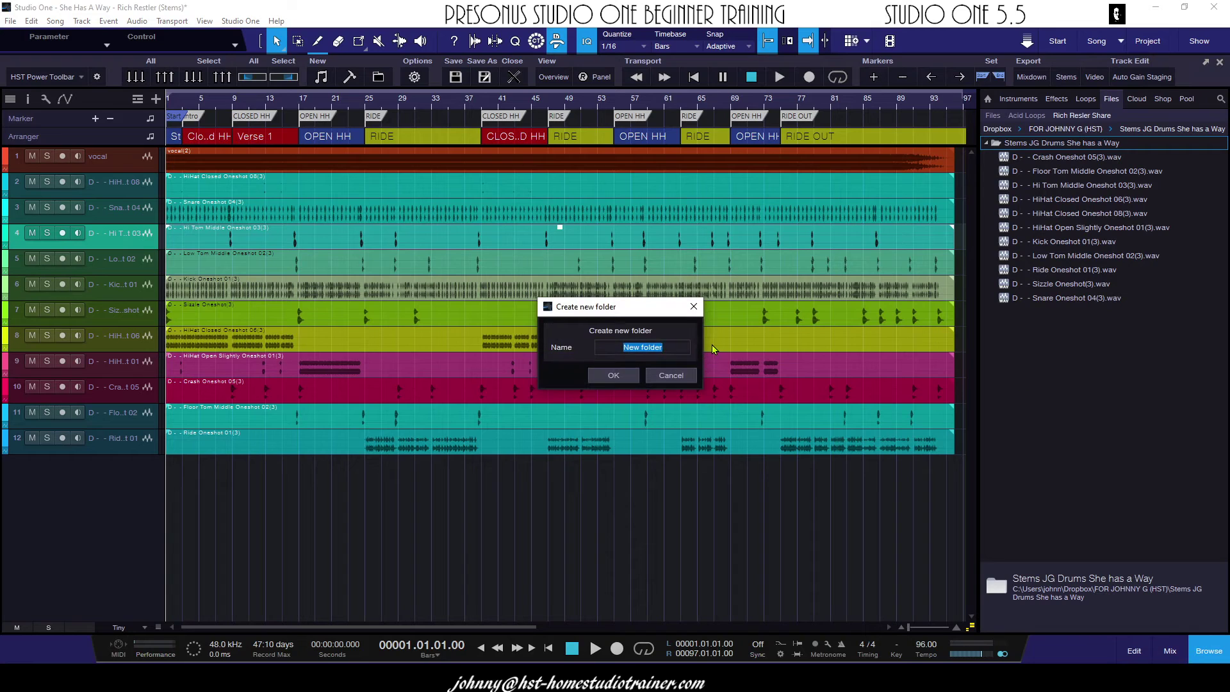
text(Test Folder)
key(Return)
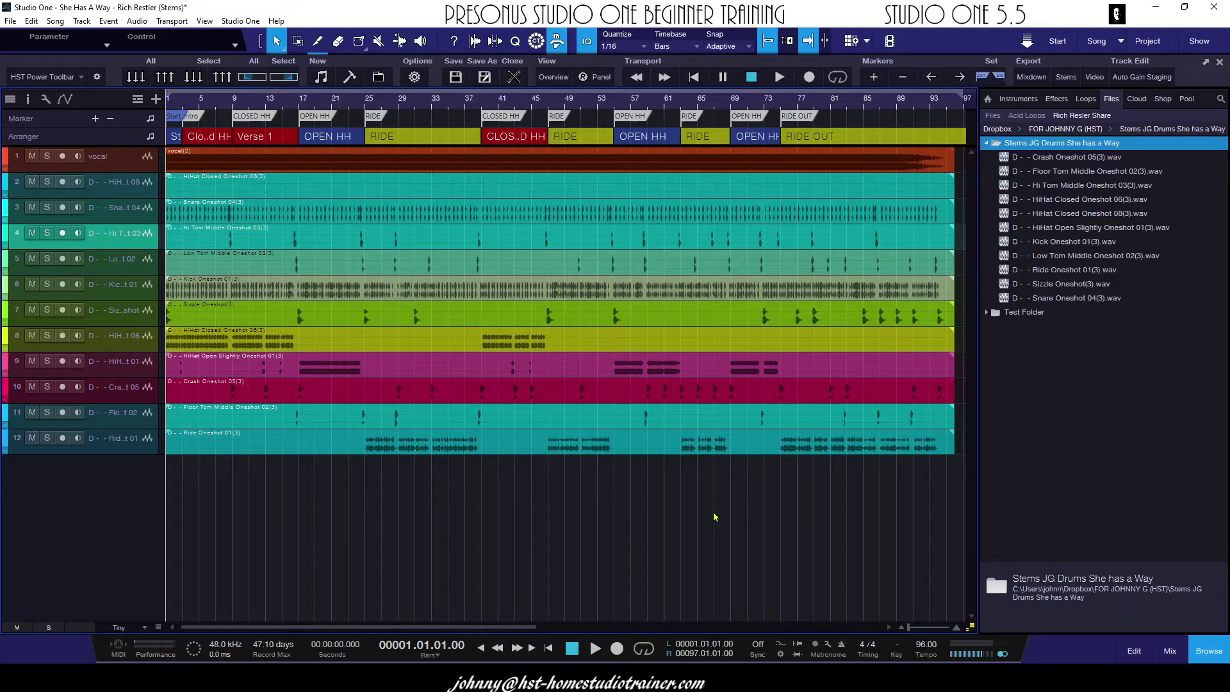
- Select the drum events on tracks 7–12 and drop them on Test Folder as WAV files
drag(609, 506, 999, 315)
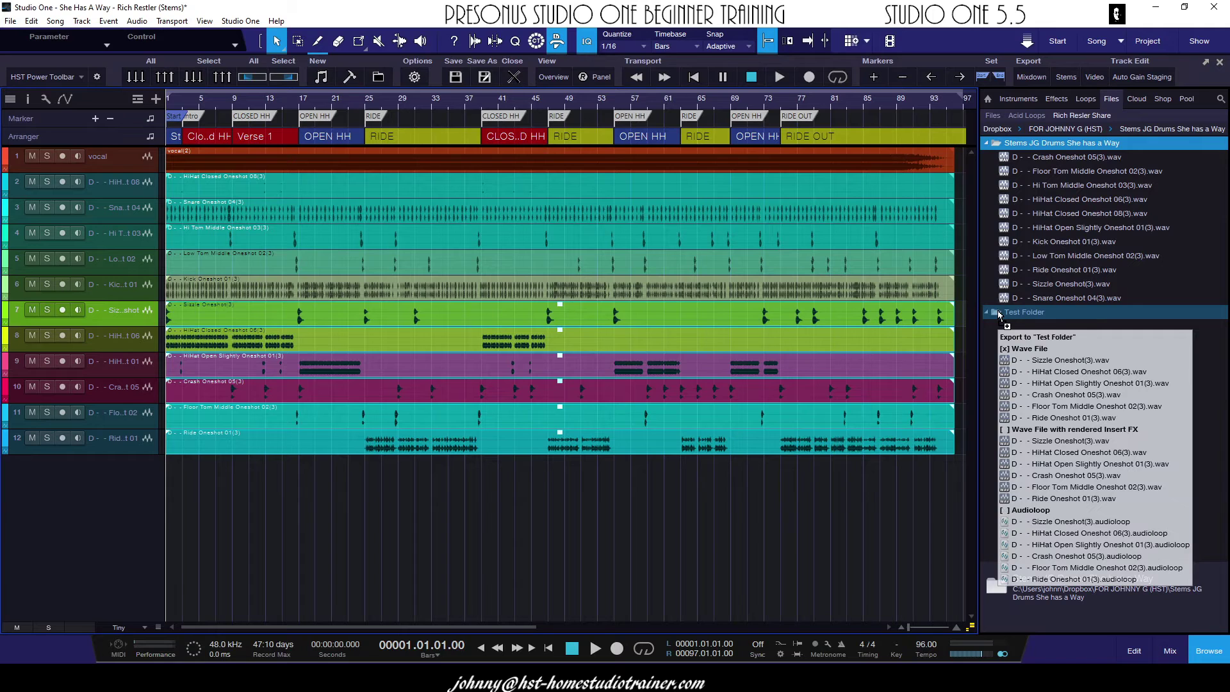
drag(1000, 314, 1002, 314)
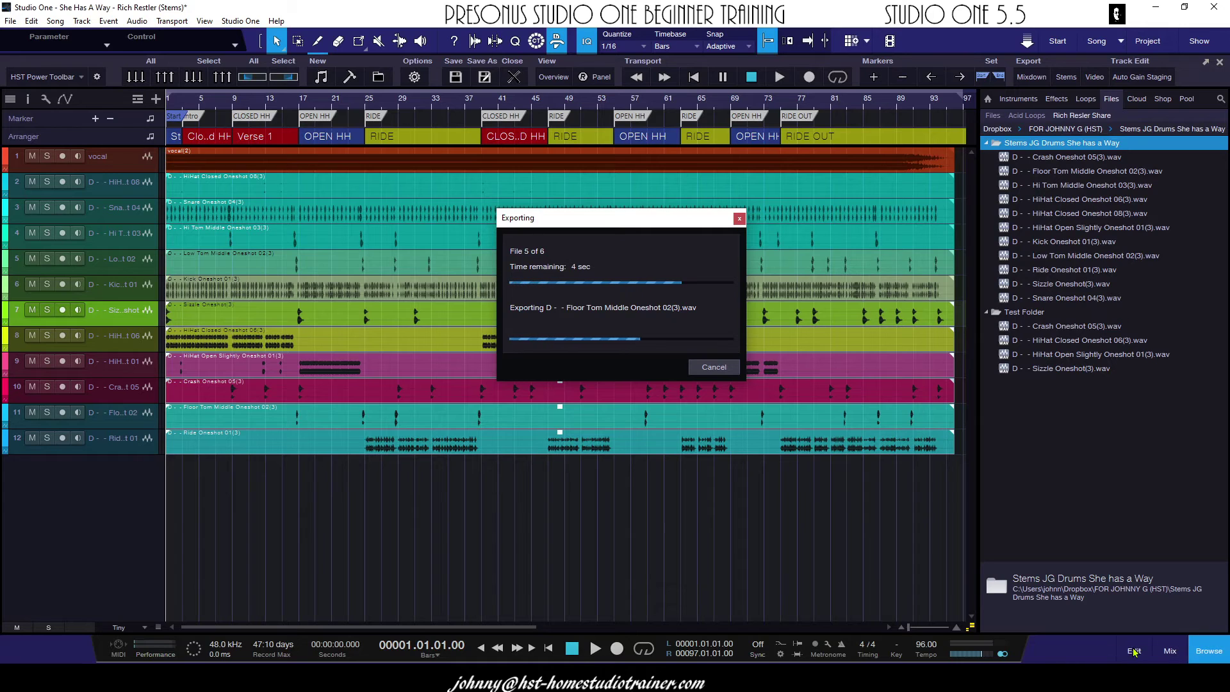
mouse_move(1134, 685)
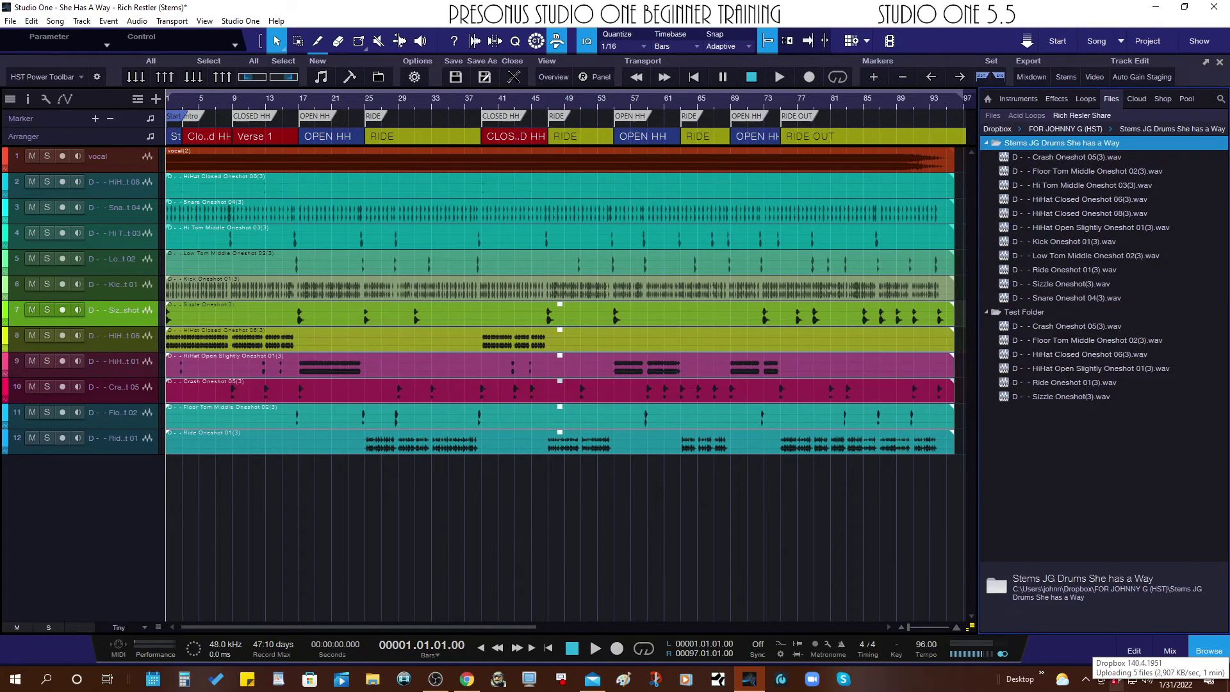
- Attempt to delete Test Folder, dismiss the failed-deletion error, and collapse the folder
click(1116, 681)
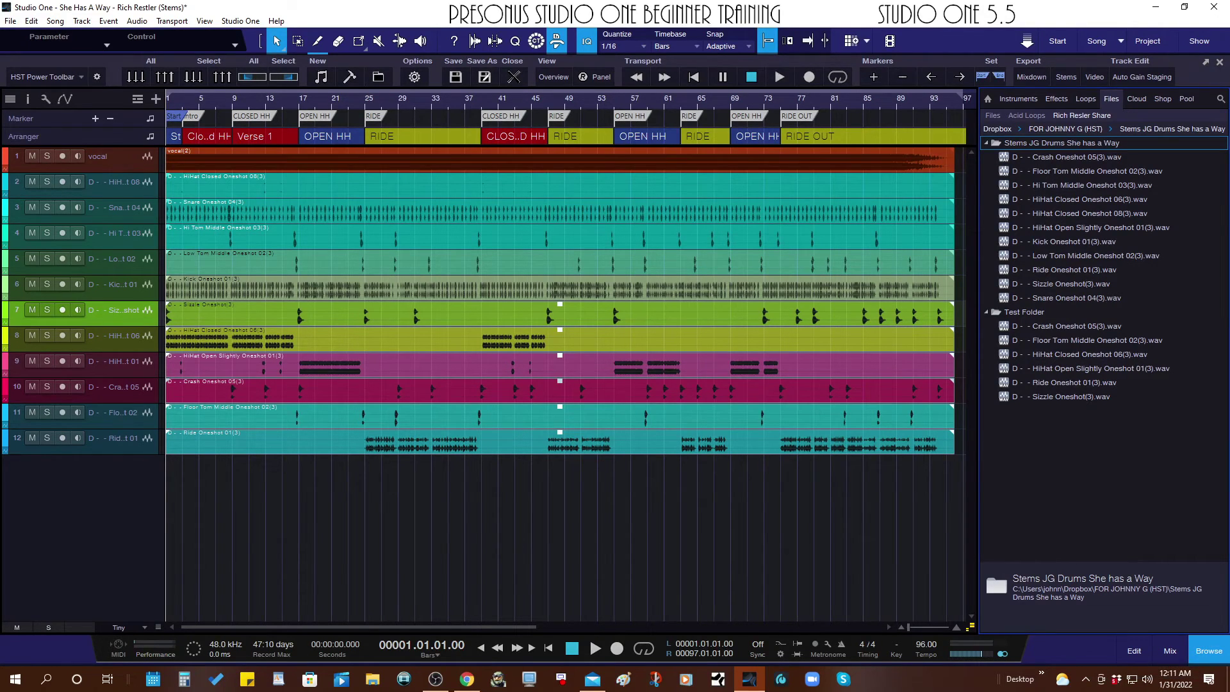
right_click(1005, 312)
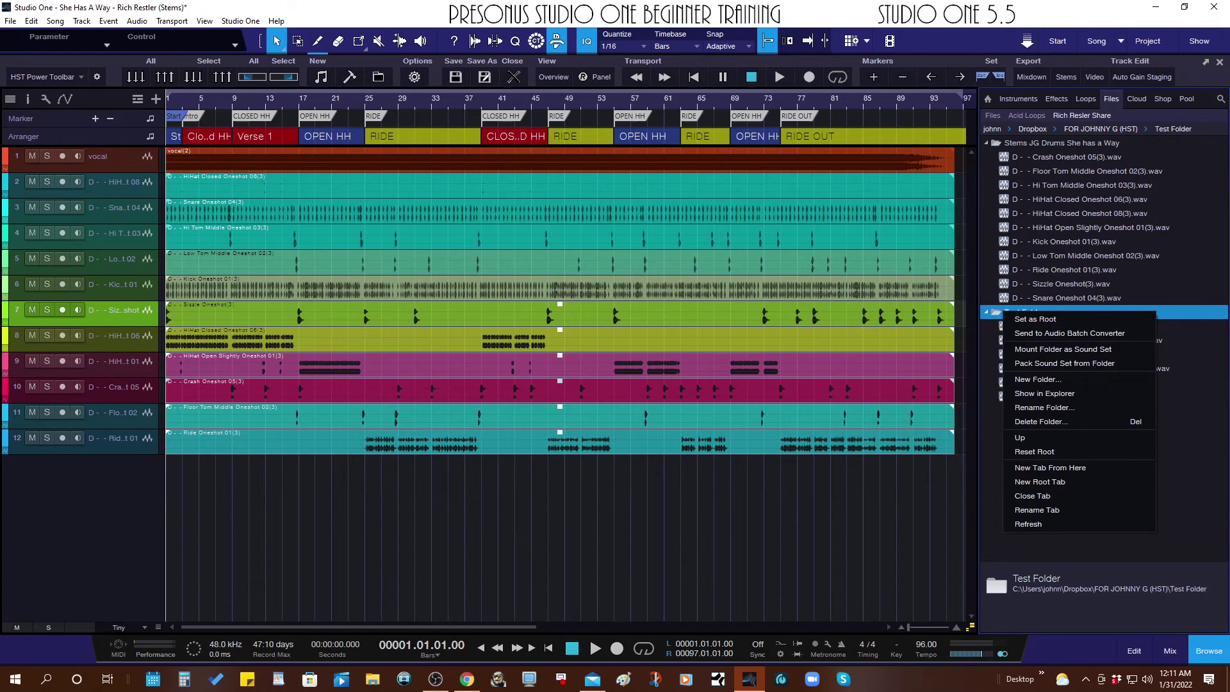
click(1036, 422)
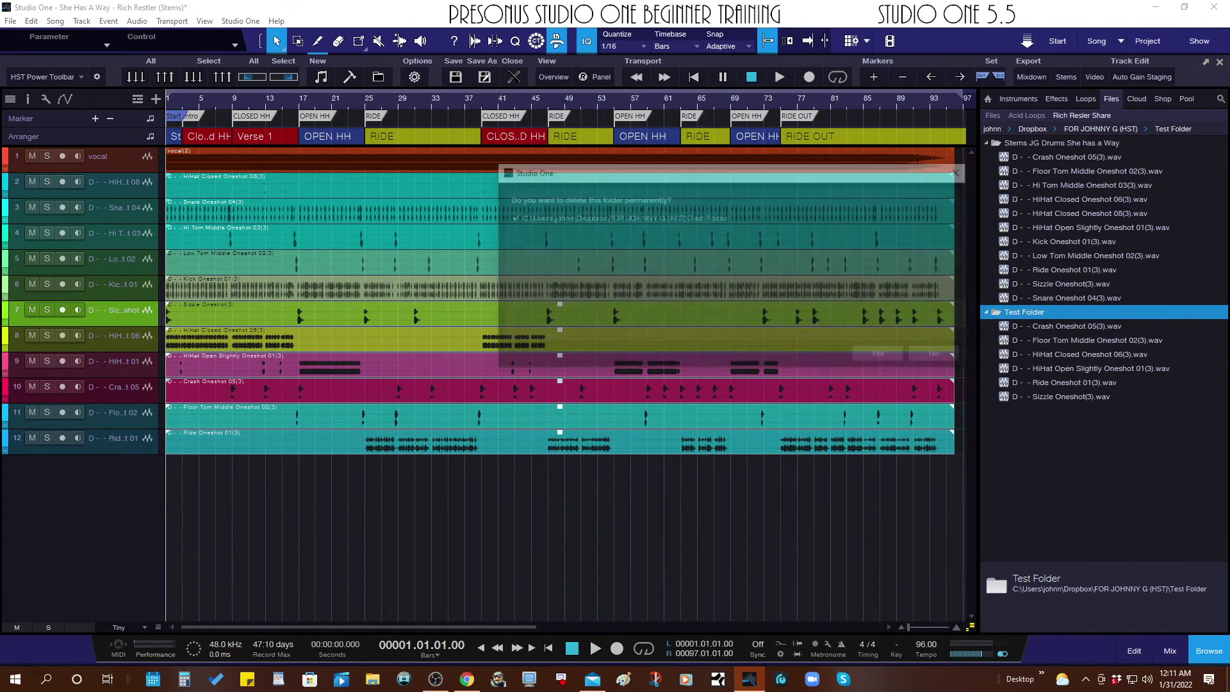
click(882, 355)
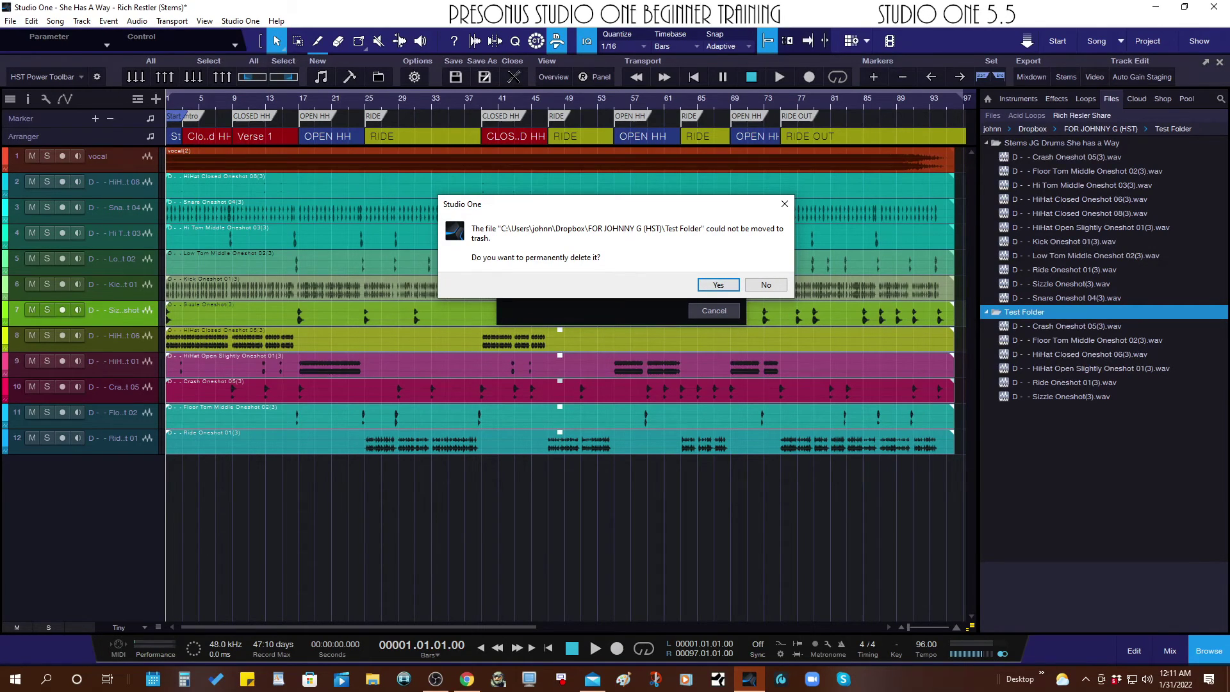
key(Return)
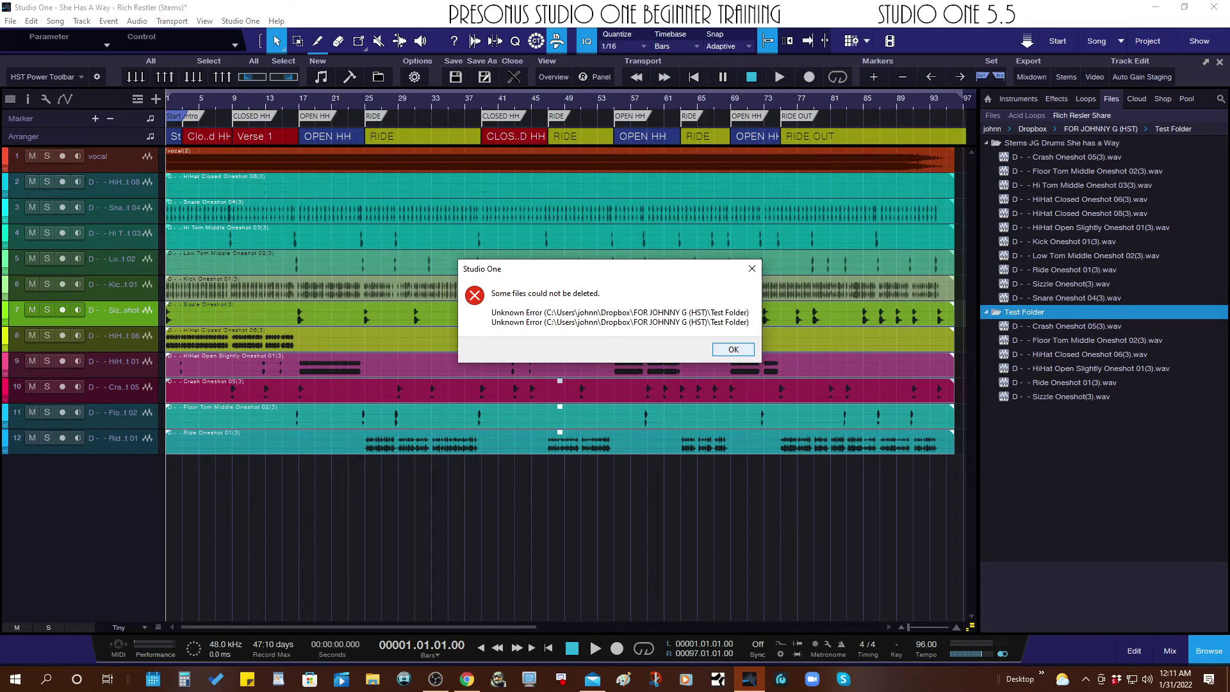
key(Return)
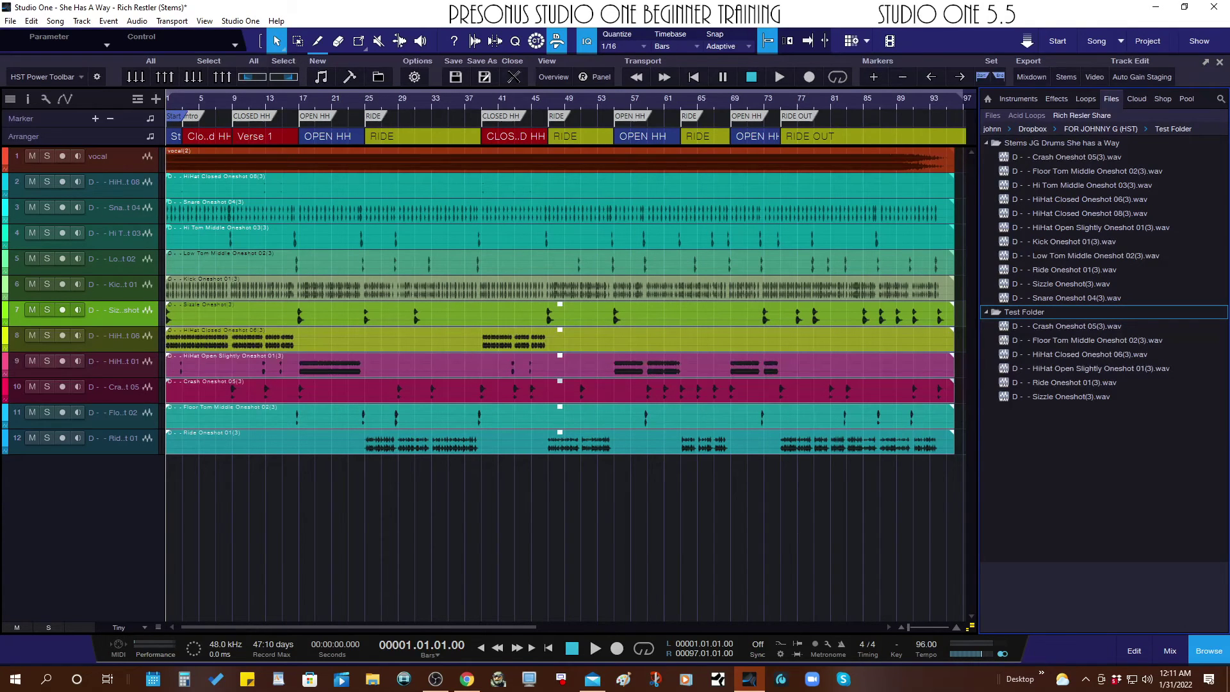
key(Left)
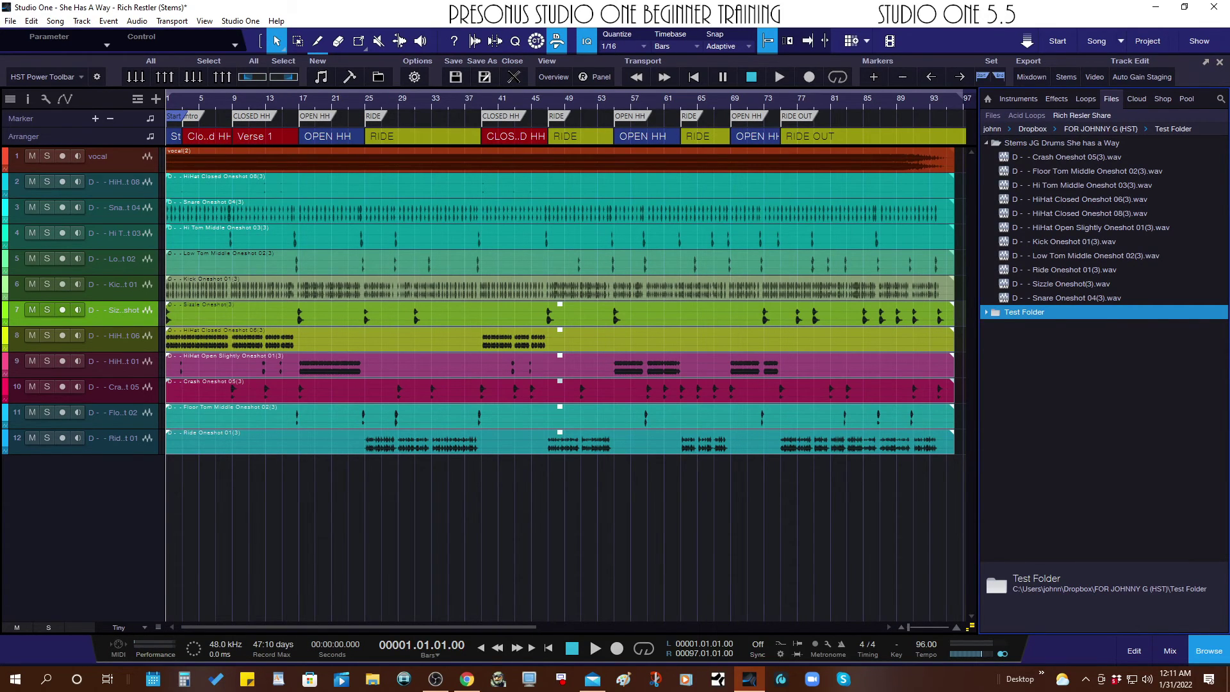
right_click(1008, 312)
key(Escape)
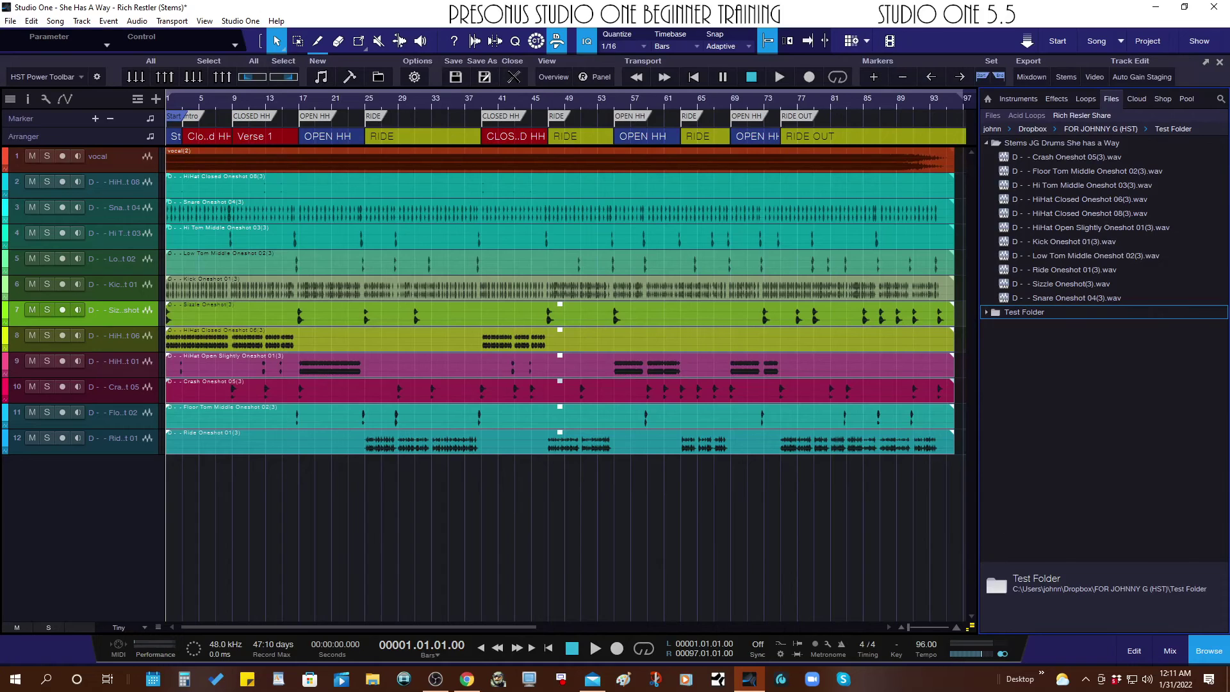